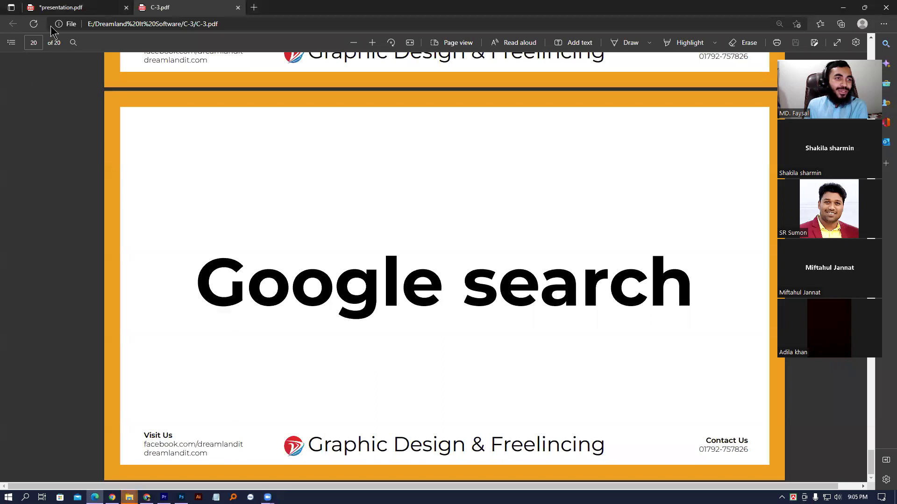
Switch Edge to the presentation.pdf tab, showing the Course Outline on page 19 of 22
left_click(63, 6)
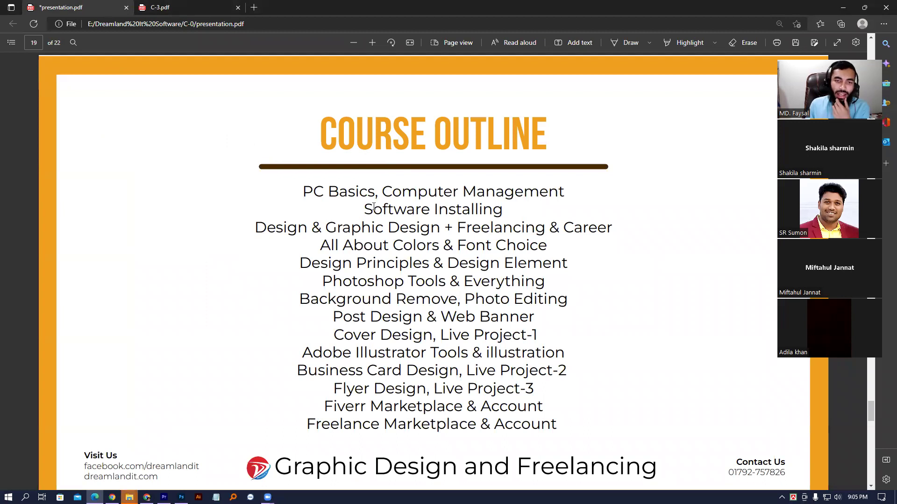
left_click_drag(310, 190, 510, 196)
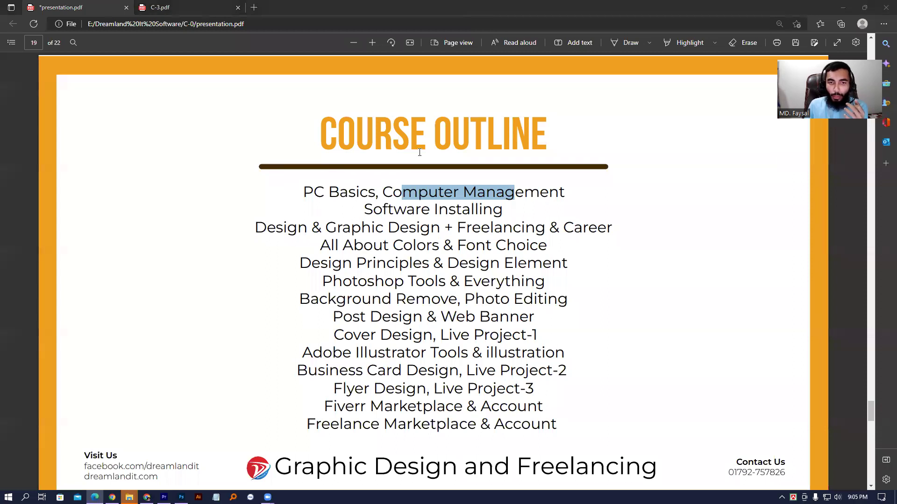
left_click(454, 187)
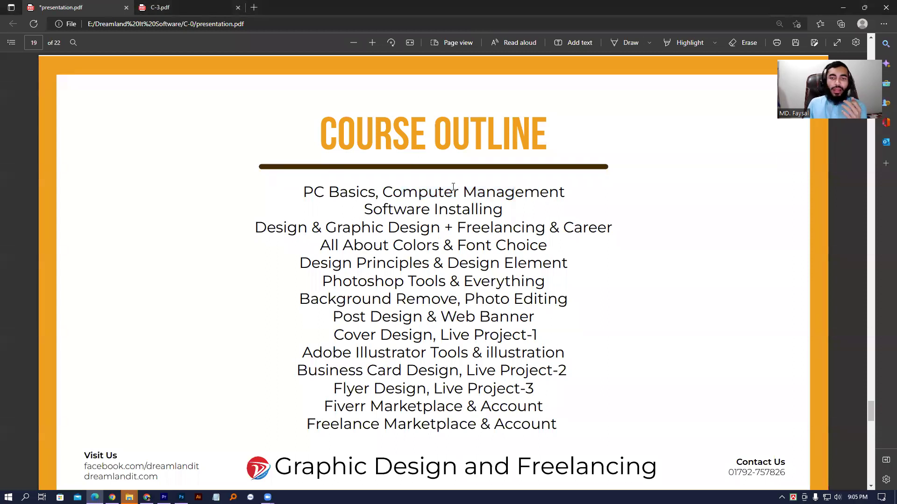
left_click_drag(371, 192, 430, 208)
left_click(465, 195)
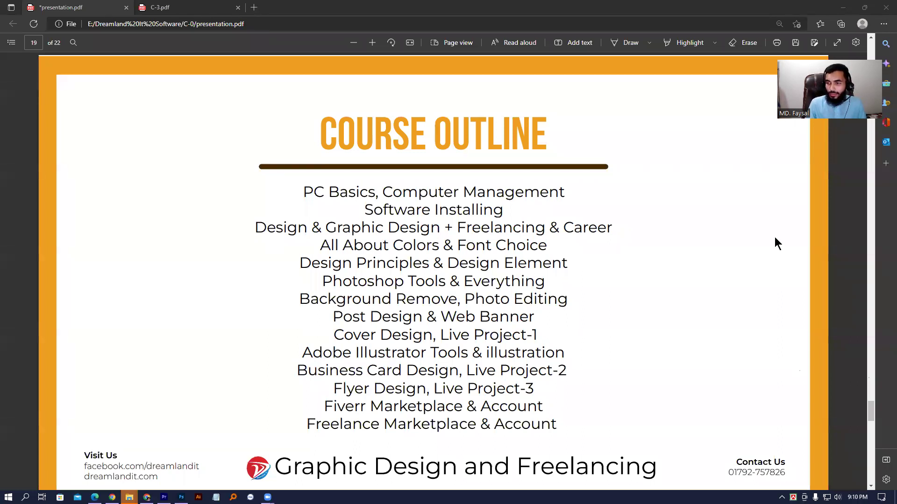
left_click(360, 223)
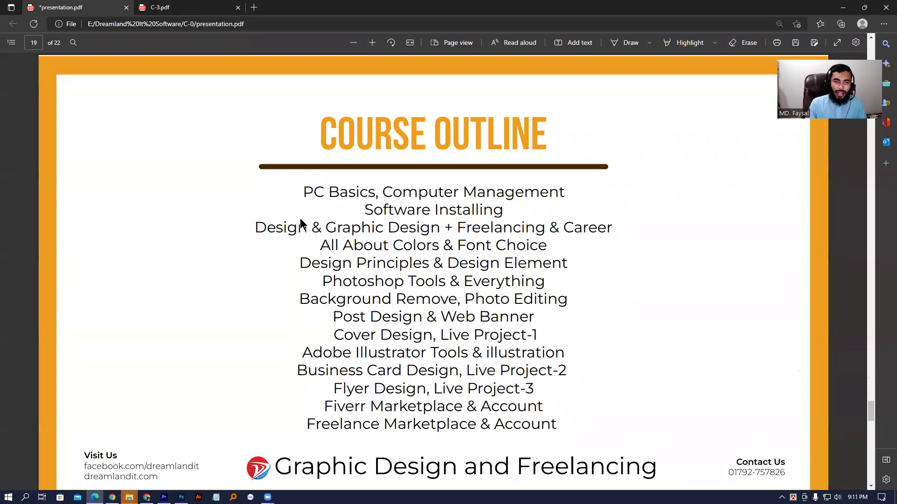
left_click_drag(255, 228, 610, 235)
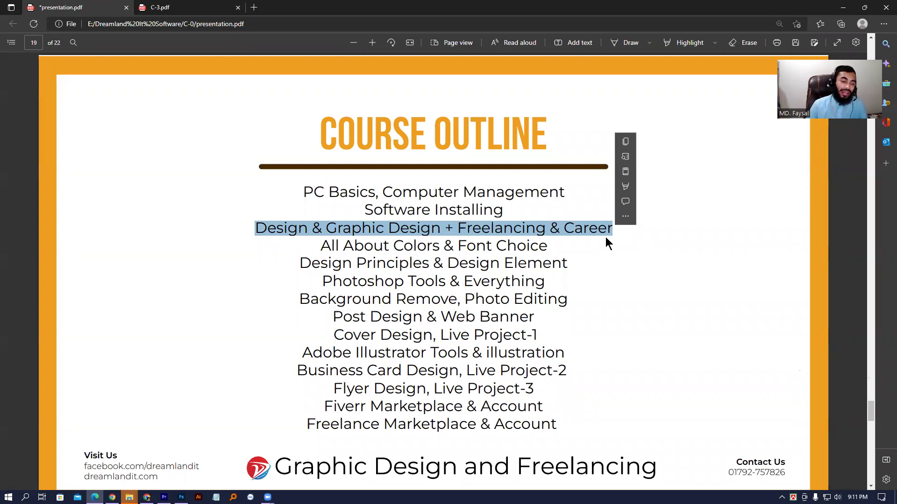
left_click(605, 237)
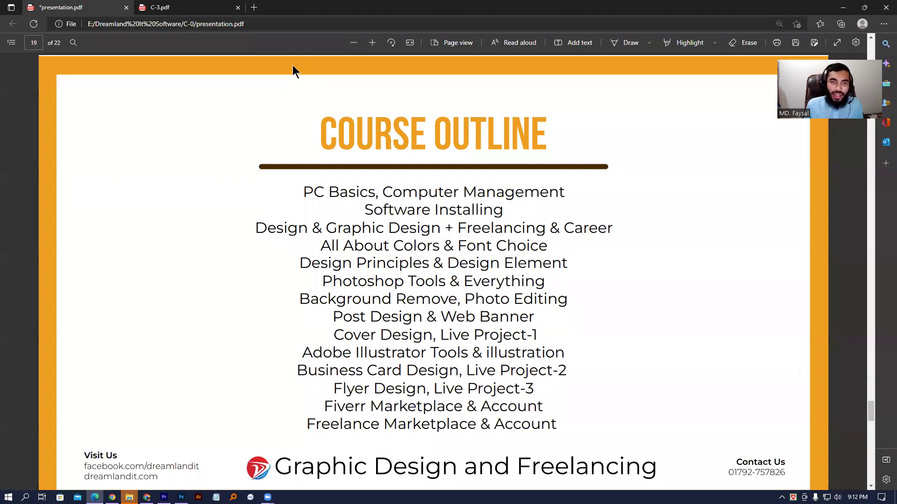
left_click_drag(293, 65, 508, 76)
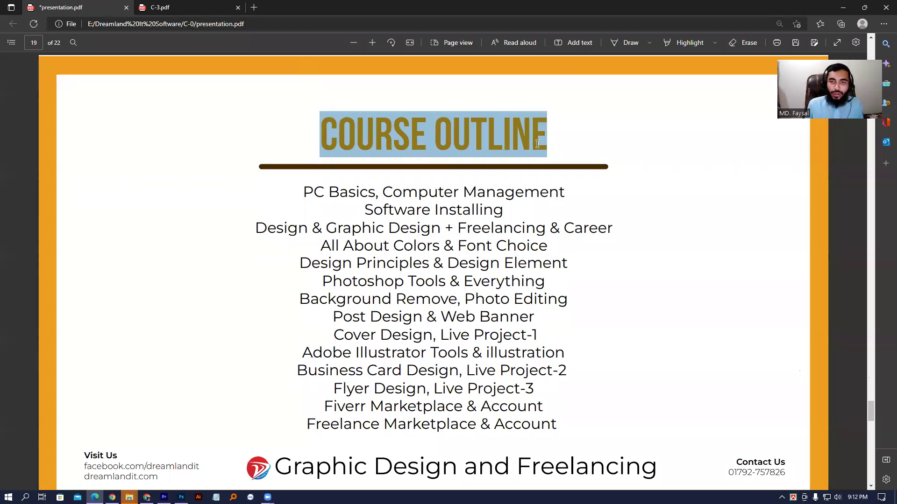
left_click(504, 74)
double_click(503, 123)
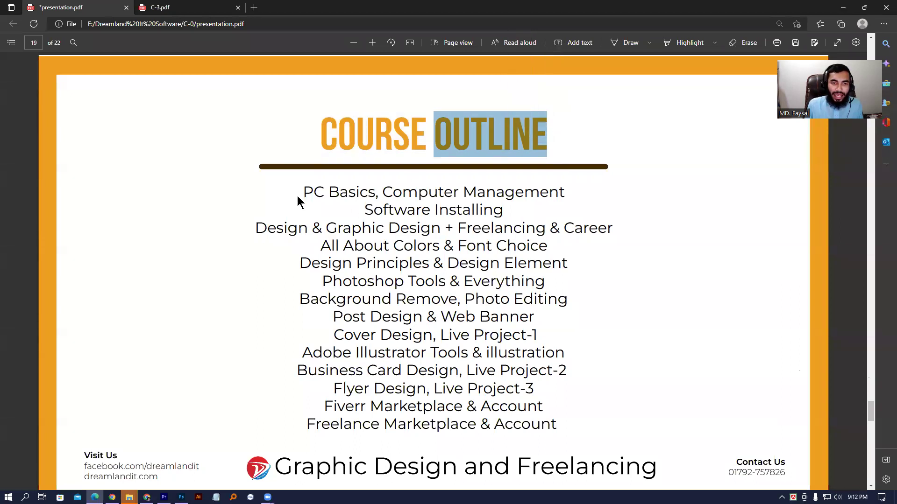
left_click_drag(283, 228, 487, 247)
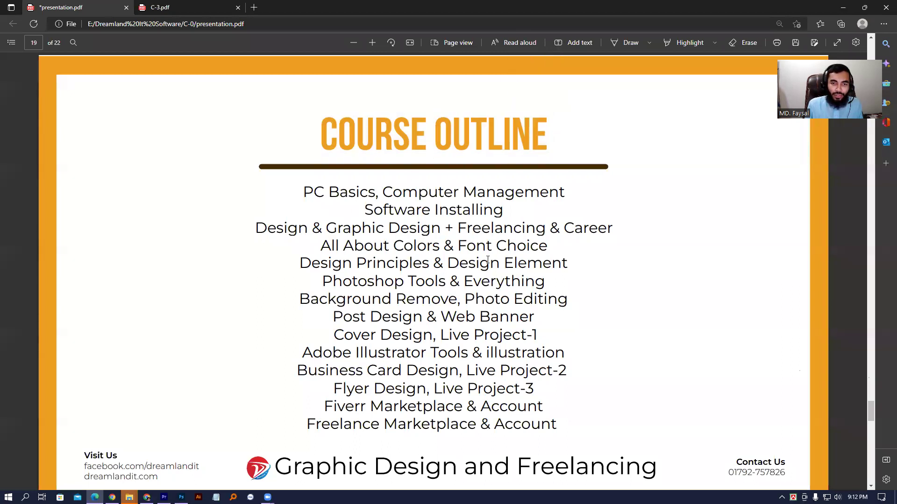
left_click_drag(336, 246, 446, 281)
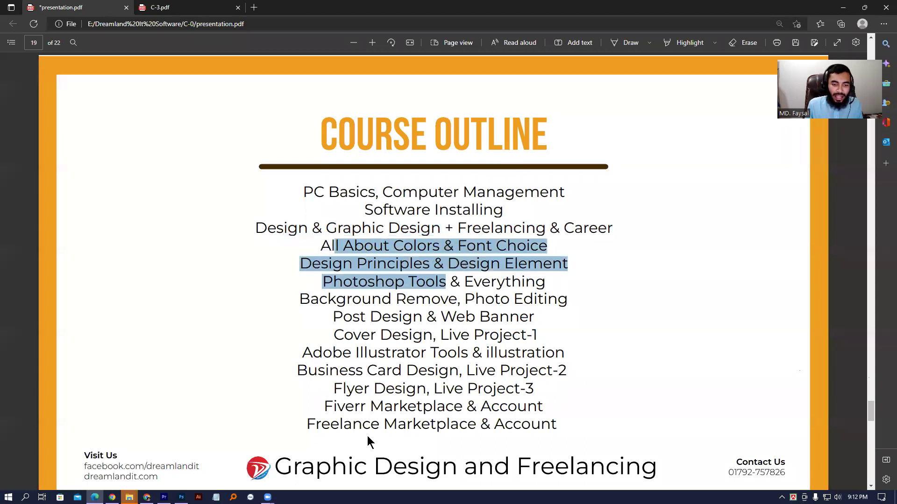
left_click_drag(88, 456, 676, 316)
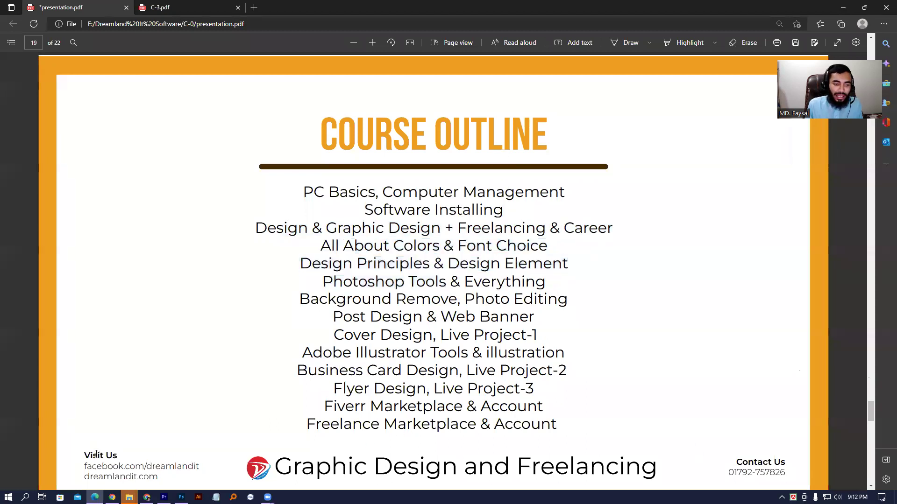
left_click(396, 226)
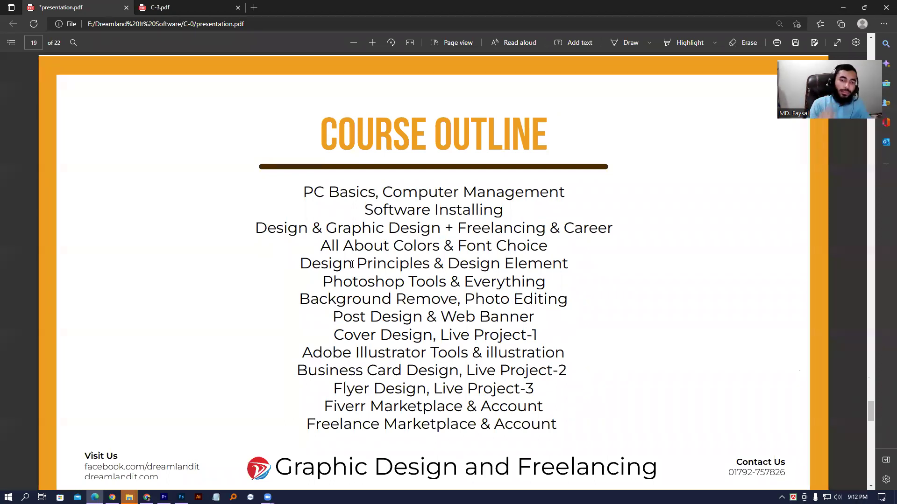
left_click_drag(320, 246, 431, 249)
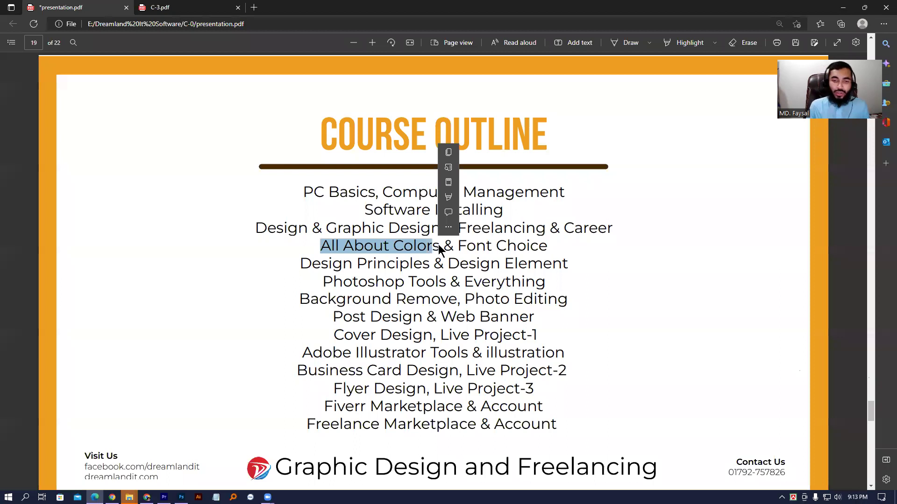
left_click(456, 248)
left_click_drag(458, 248, 528, 248)
left_click(529, 248)
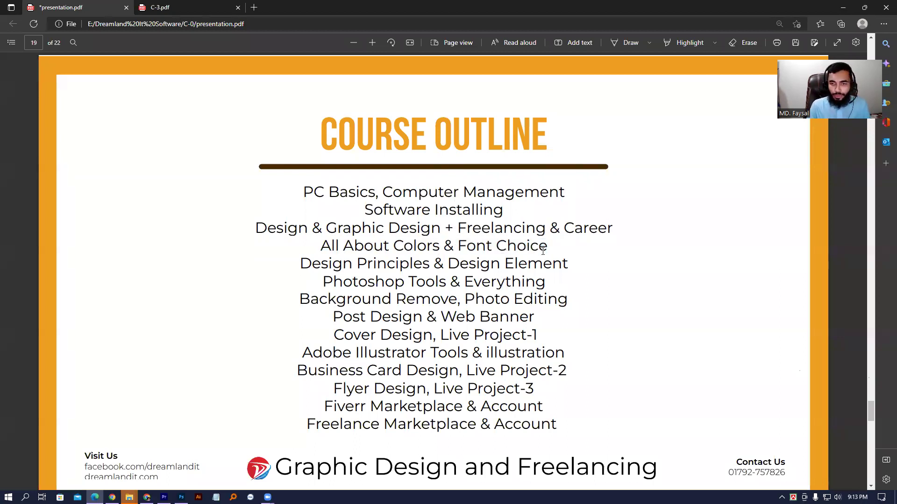
left_click_drag(304, 192, 563, 419)
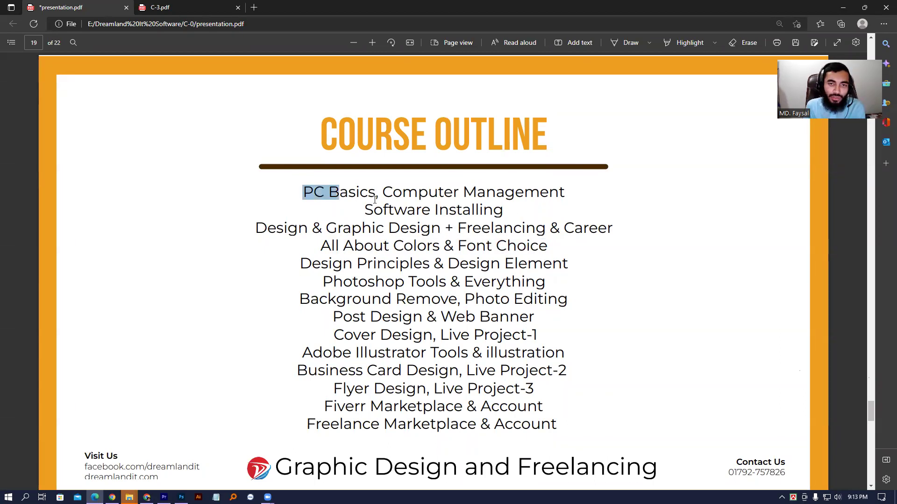
left_click(550, 419)
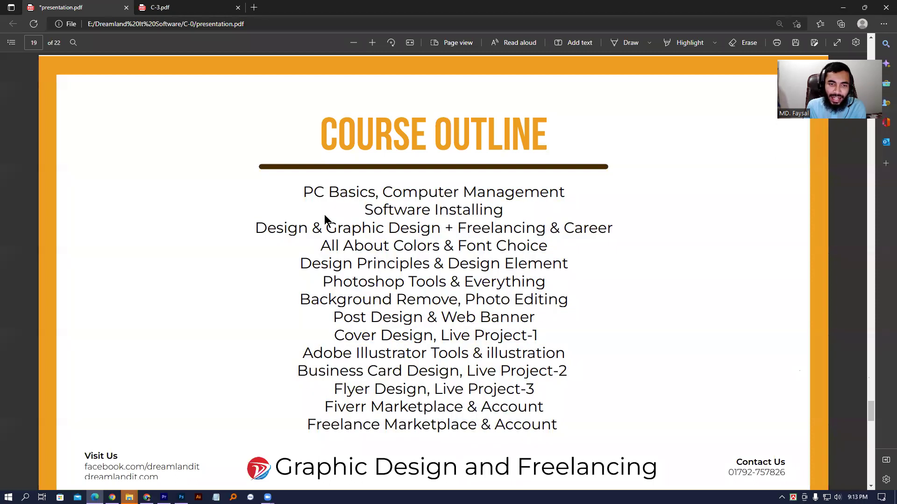
mouse_move(305, 195)
left_mouse_down()
mouse_move(459, 317)
mouse_move(513, 390)
mouse_move(558, 426)
mouse_move(520, 421)
left_mouse_up()
left_click(520, 420)
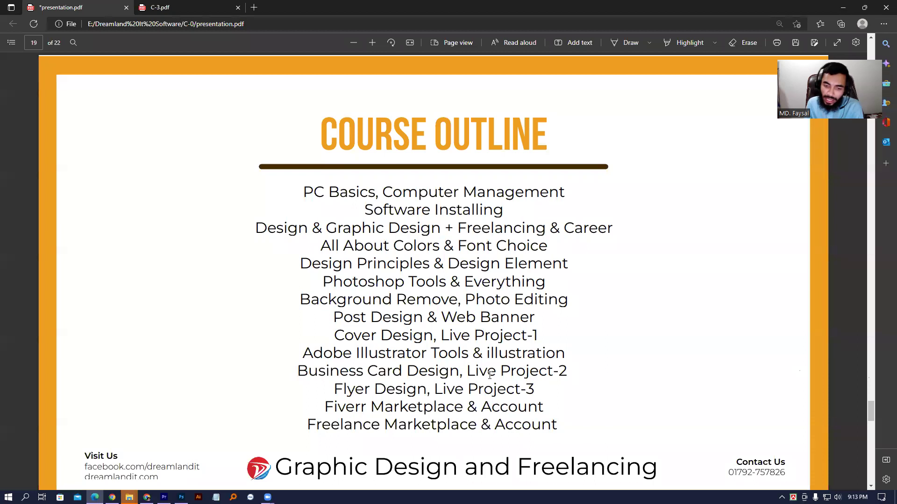
left_click_drag(329, 192, 505, 282)
left_click_drag(419, 467, 606, 467)
left_click(512, 473)
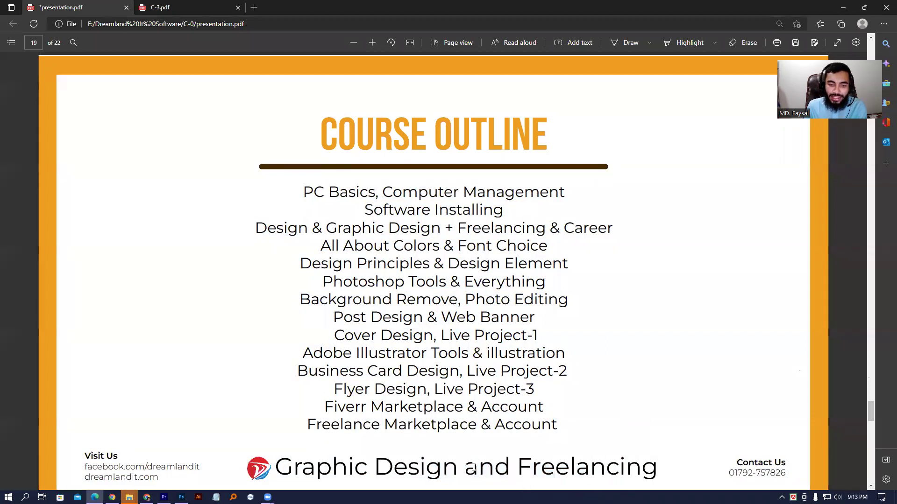
left_click_drag(294, 473, 612, 472)
left_click_drag(531, 425, 541, 424)
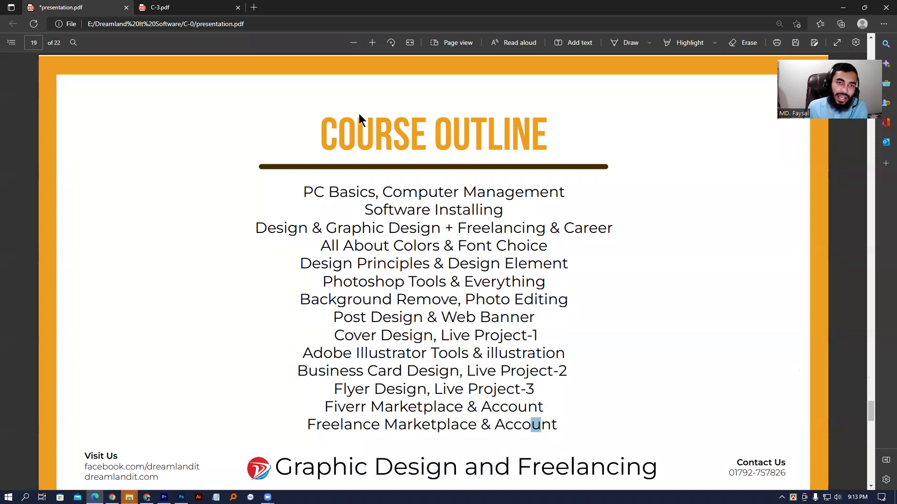
left_click_drag(334, 125, 572, 138)
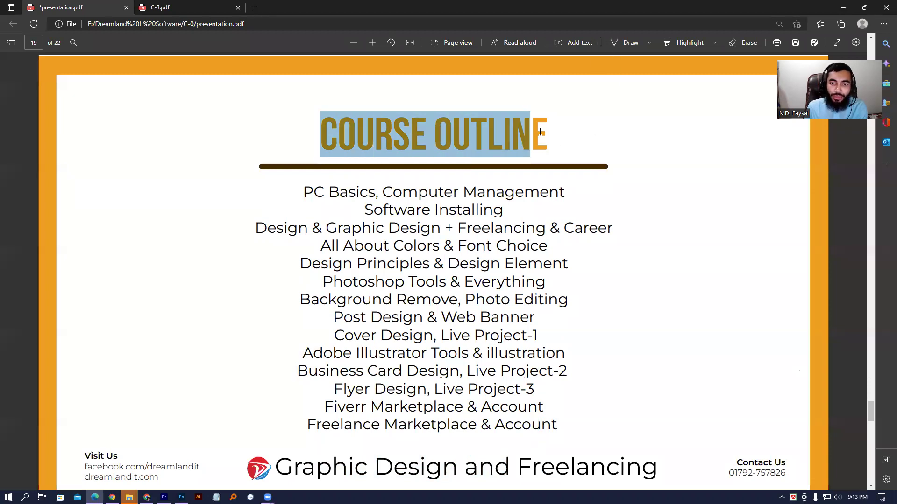
left_click(540, 132)
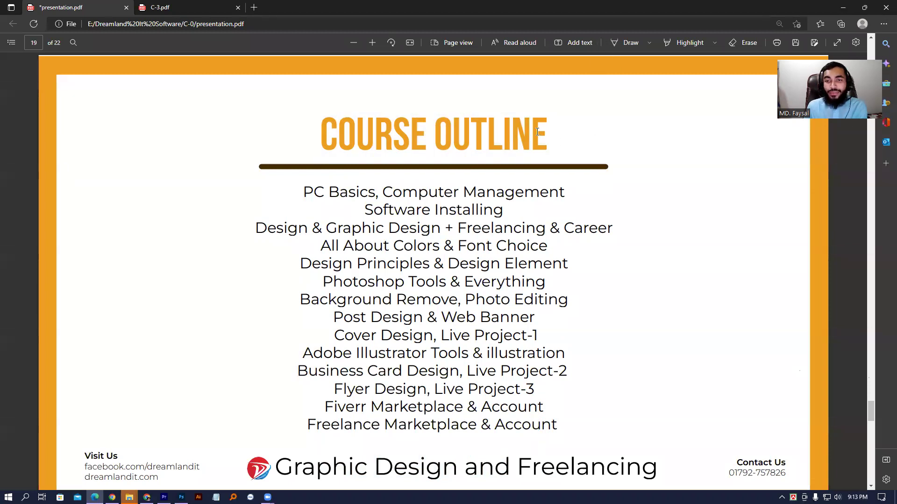
left_click_drag(537, 132, 315, 117)
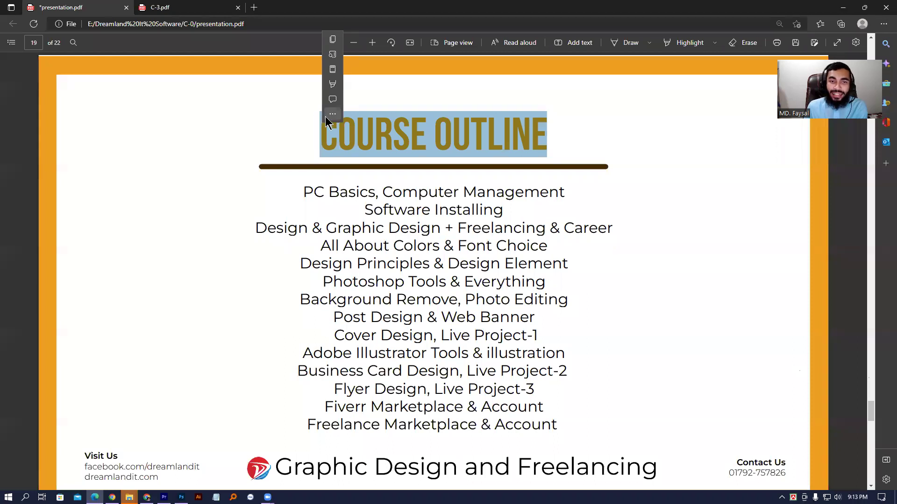
right_click(326, 123)
left_click(564, 152)
left_click_drag(355, 131, 582, 150)
left_click(526, 141)
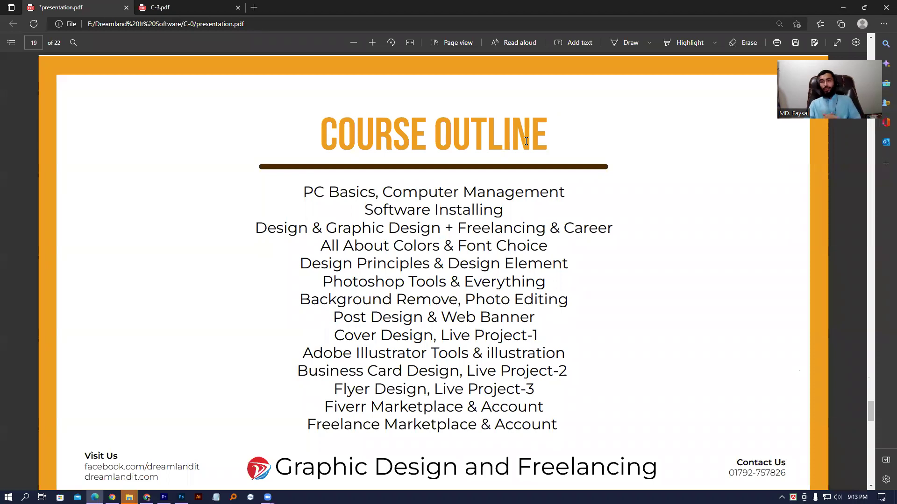
left_click_drag(321, 134, 542, 141)
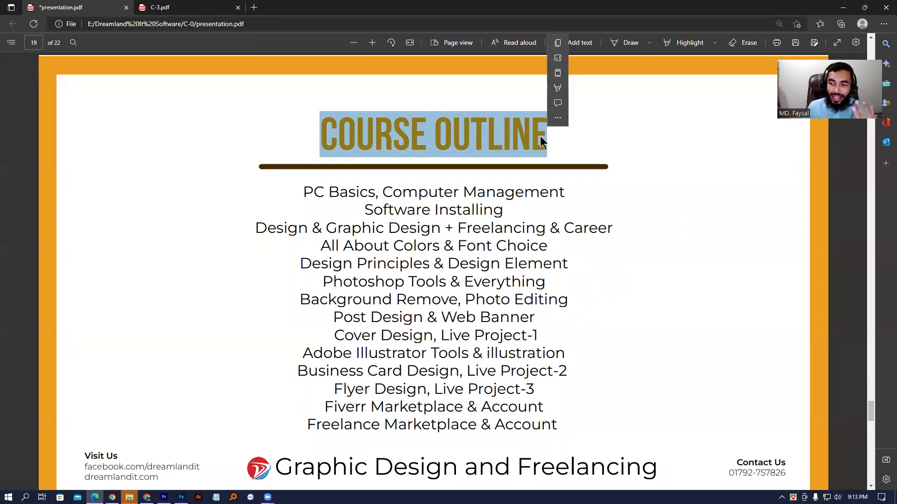
left_click(437, 282)
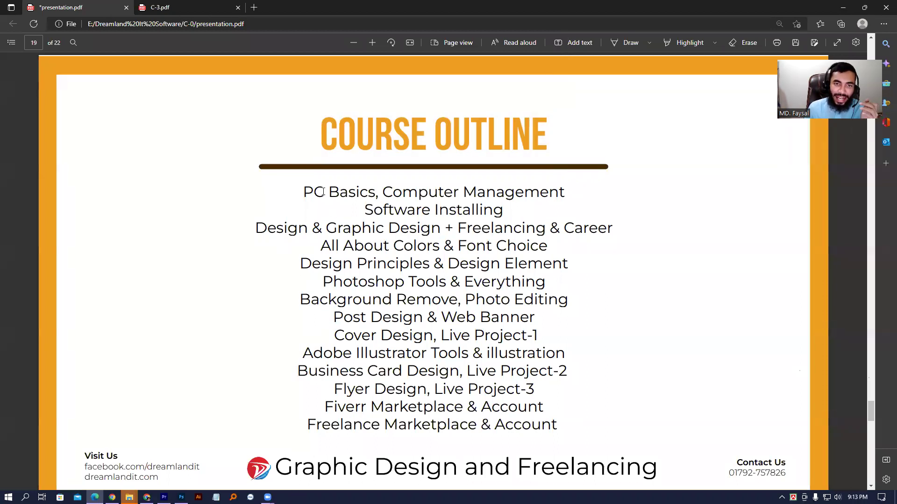
left_click_drag(318, 140, 539, 152)
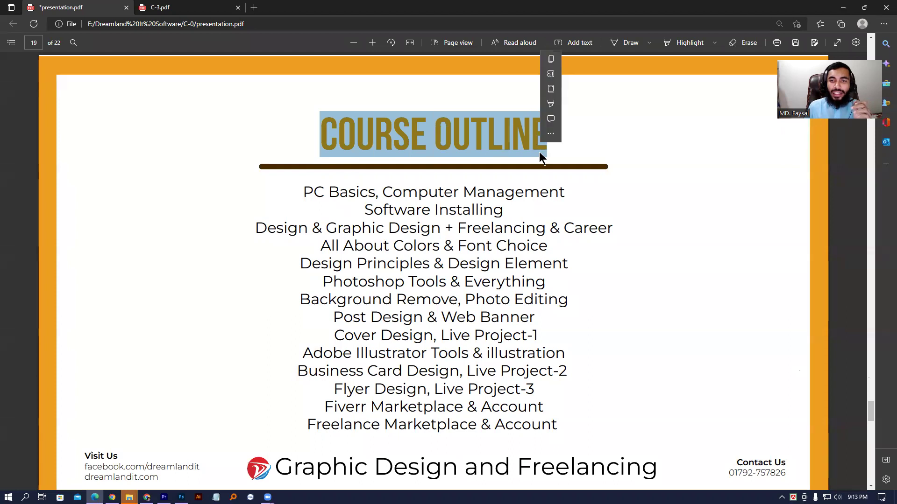
left_click(540, 152)
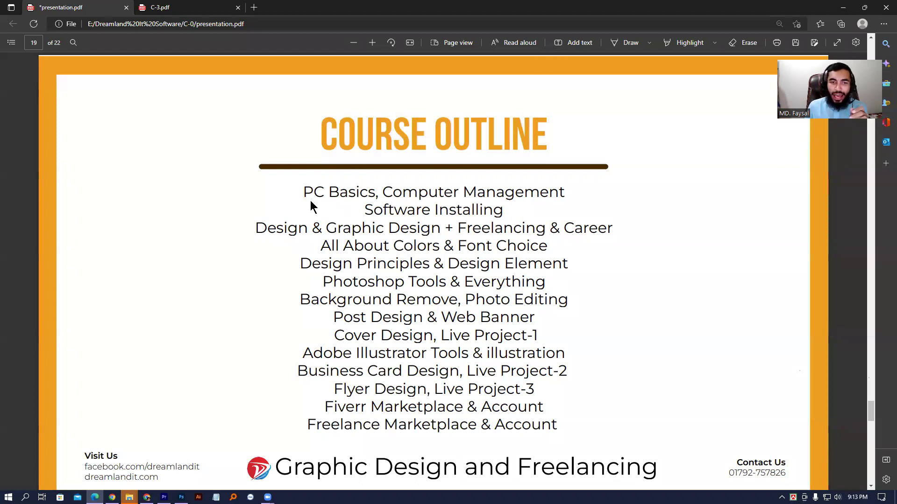
left_click_drag(308, 194, 501, 211)
left_click(474, 235)
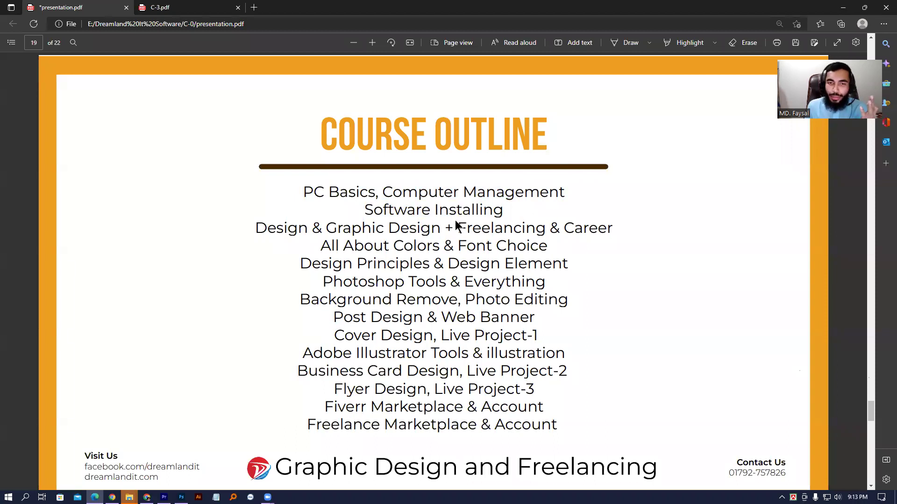
left_click_drag(322, 122, 557, 142)
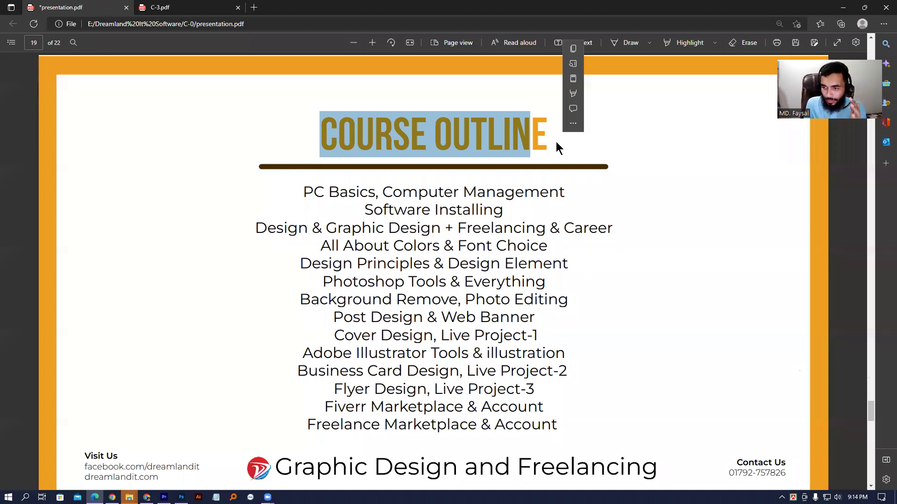
left_click(443, 206)
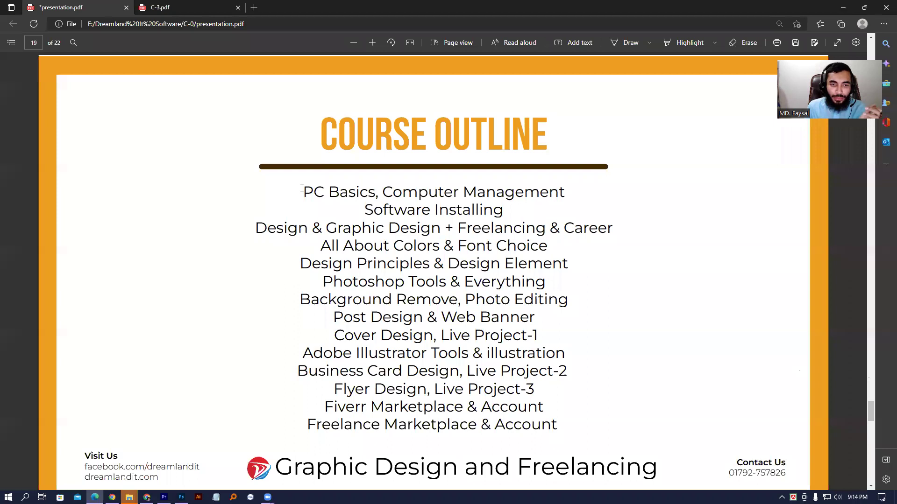
left_click_drag(302, 190, 356, 191)
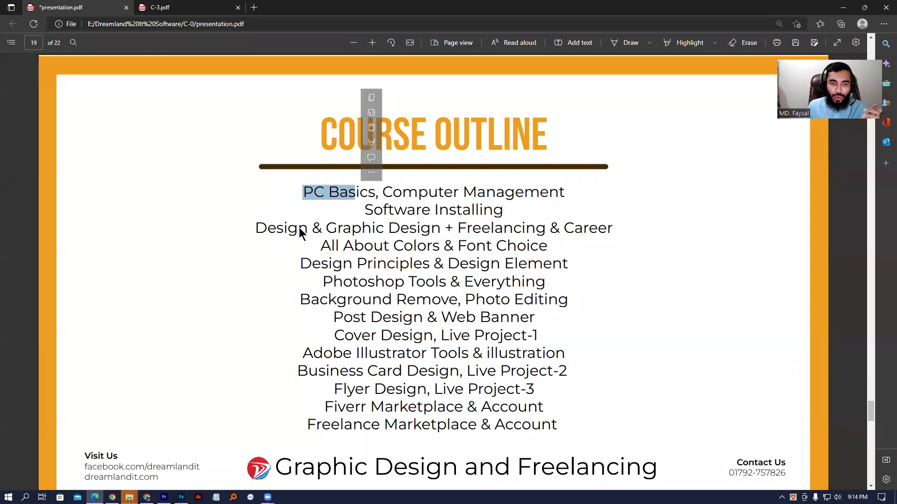
left_click_drag(457, 246, 509, 246)
left_click(387, 217)
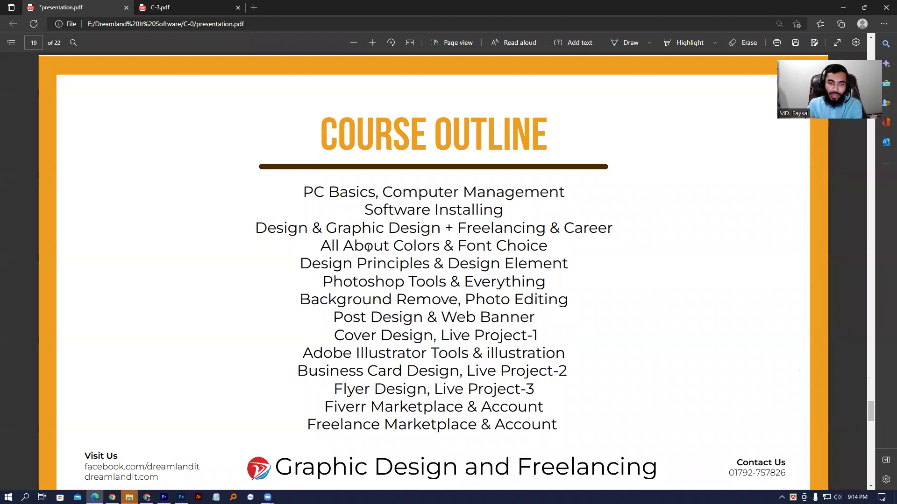
left_click_drag(300, 264, 428, 267)
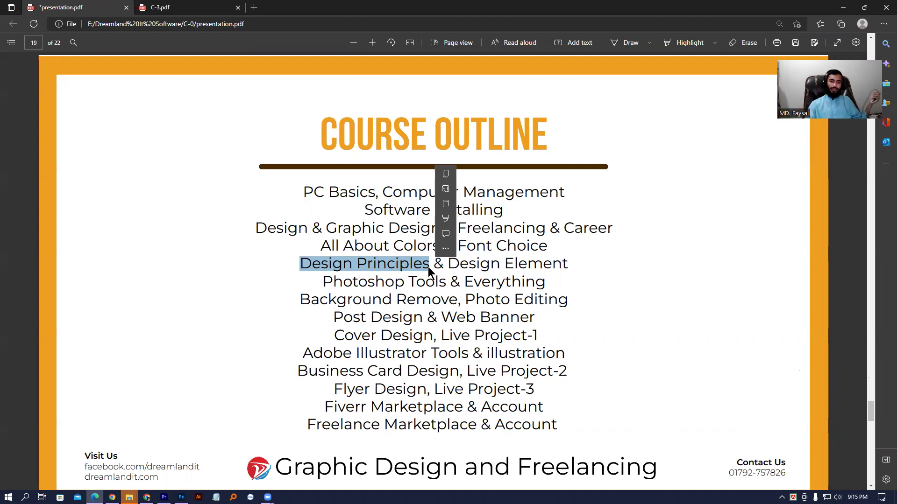
left_click(427, 267)
mouse_move(429, 268)
left_mouse_down()
mouse_move(293, 263)
mouse_move(568, 263)
left_mouse_up()
left_click(292, 261)
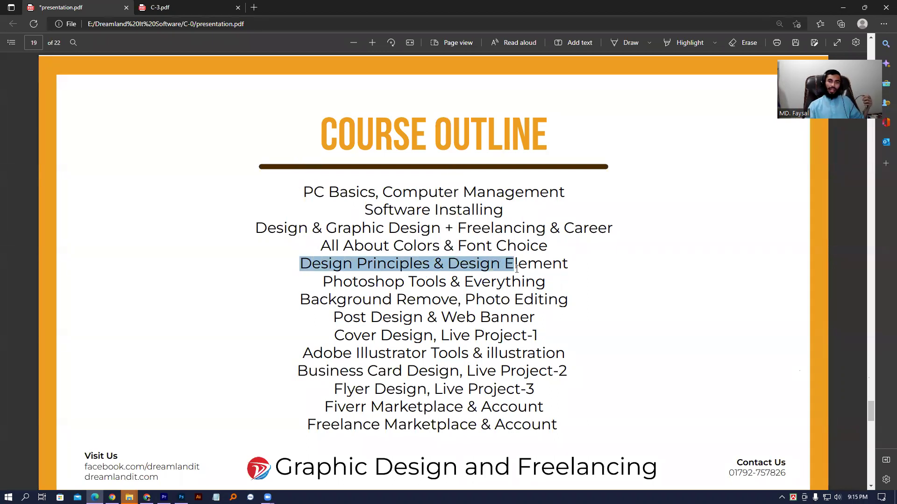
left_click(567, 264)
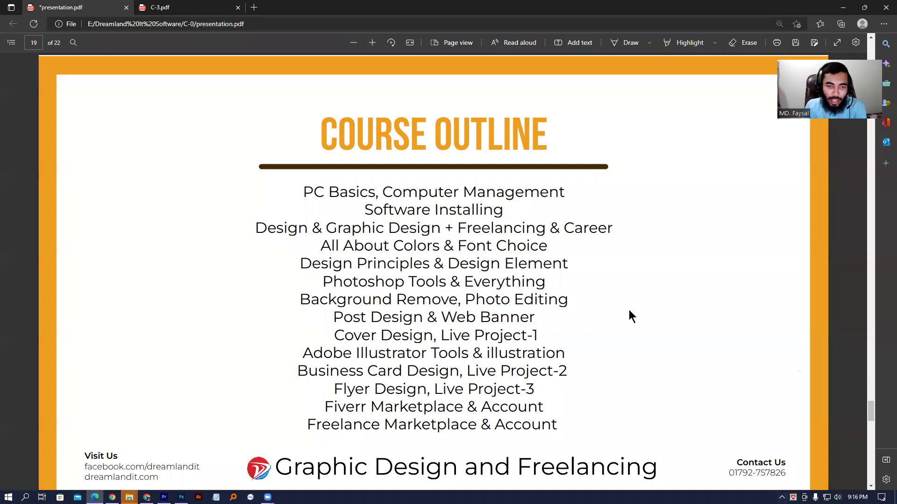
left_click_drag(299, 263, 484, 290)
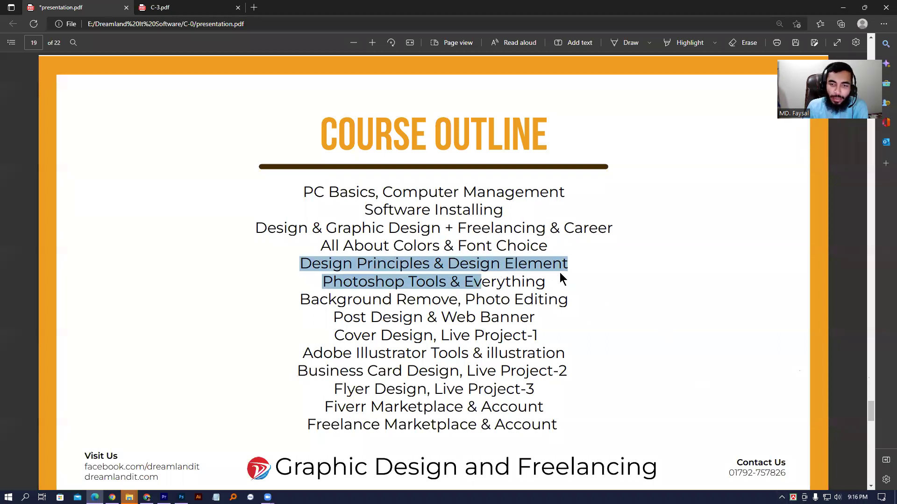
left_click(586, 274)
left_click_drag(322, 282, 445, 284)
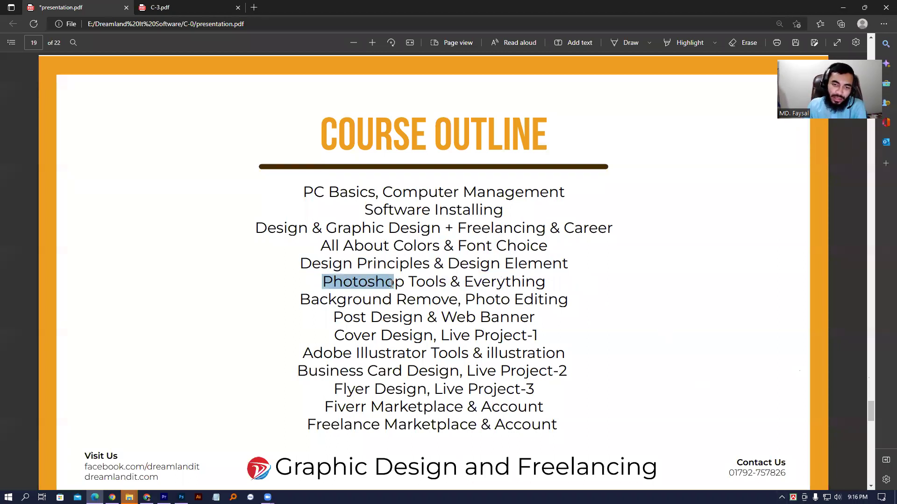
left_click(445, 284)
left_click_drag(256, 228, 479, 260)
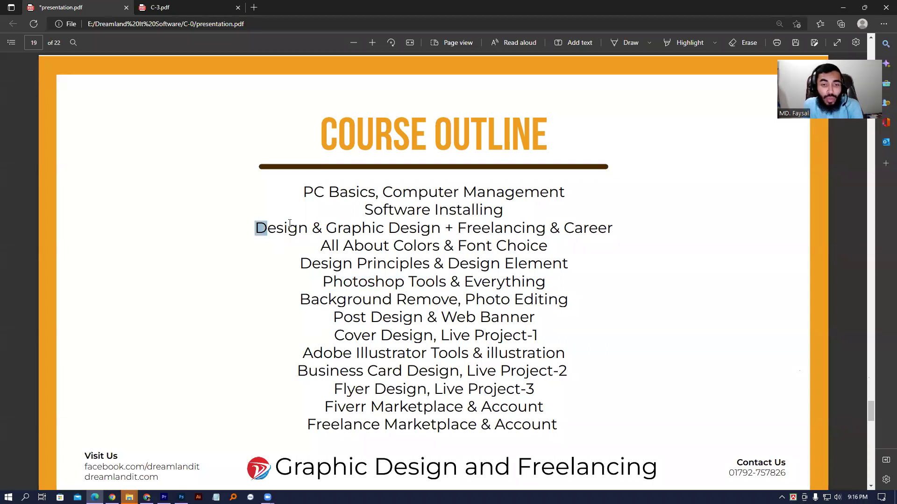
left_click(477, 263)
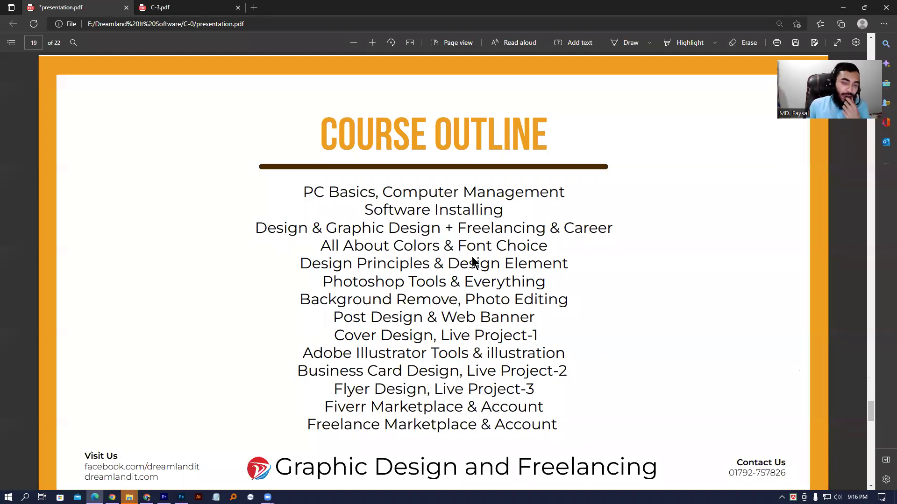
mouse_move(371, 212)
left_mouse_down()
mouse_move(548, 237)
mouse_move(553, 252)
left_mouse_up()
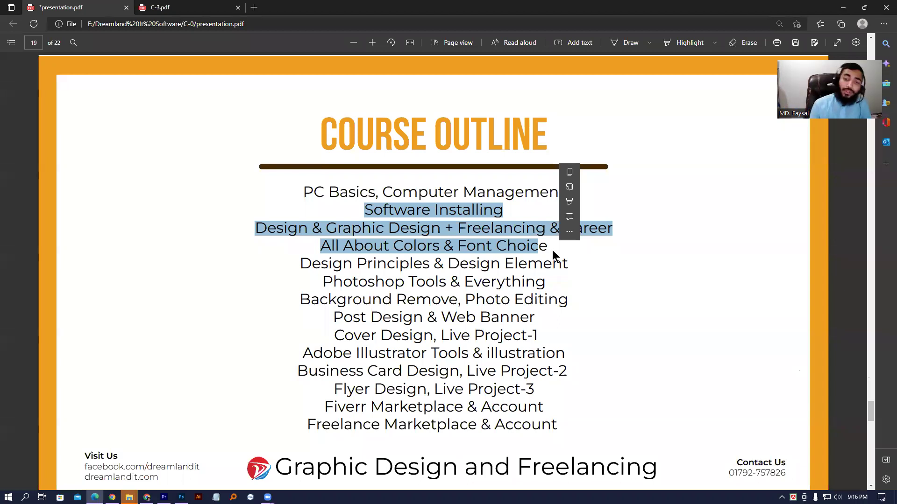
left_click_drag(323, 282, 427, 277)
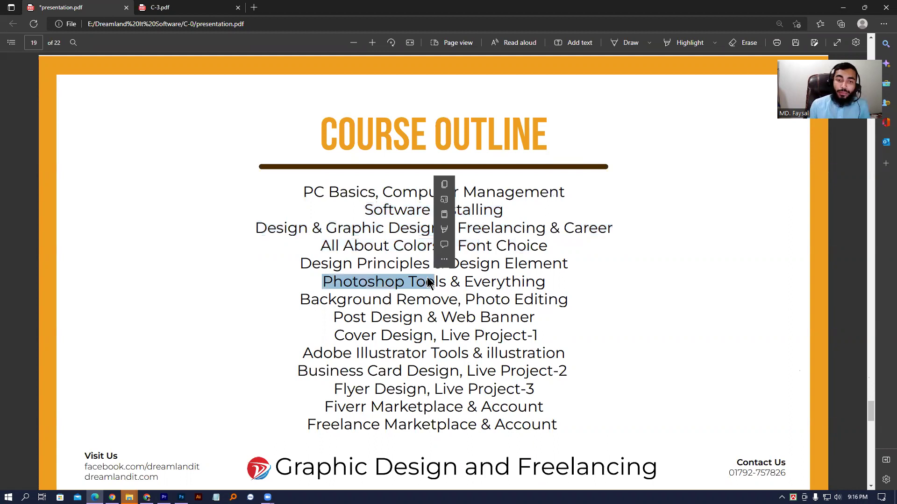
left_click(427, 276)
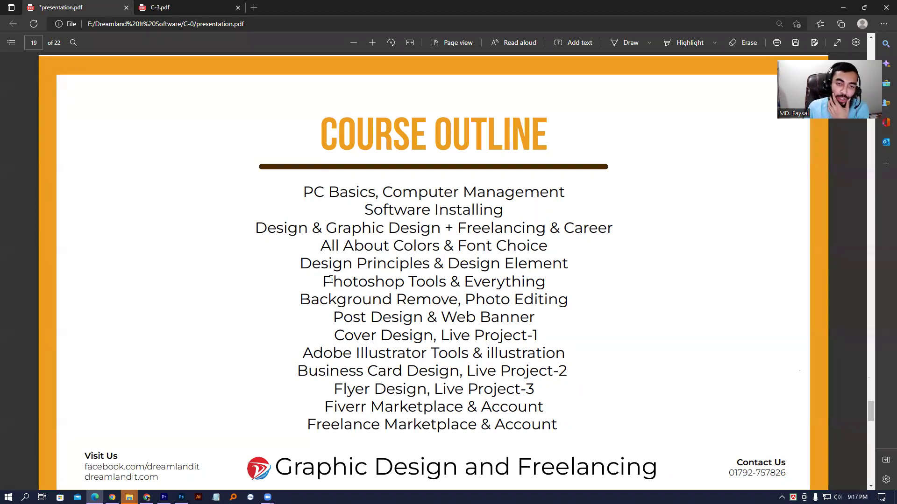
Highlight 'Photoshop', 'Photoshop Tools' and 'Everything' on the slide, then clear each selection
left_click_drag(322, 282, 411, 282)
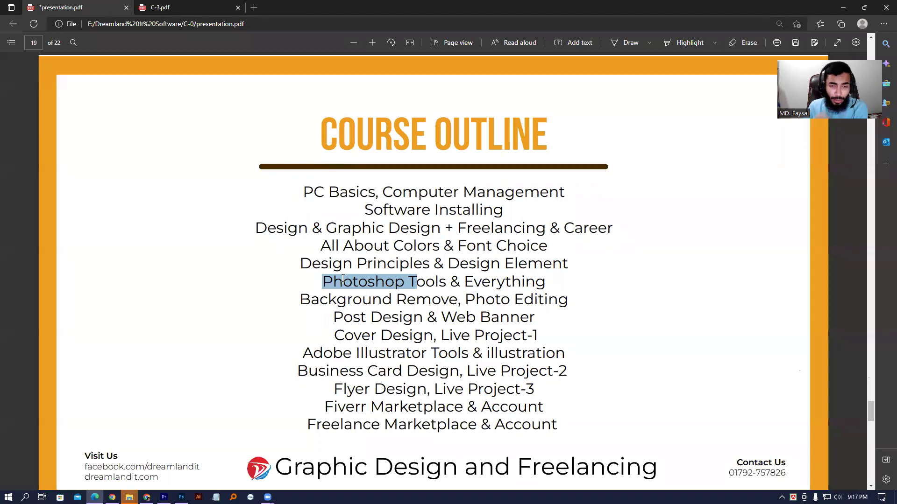
left_click_drag(467, 285, 477, 279)
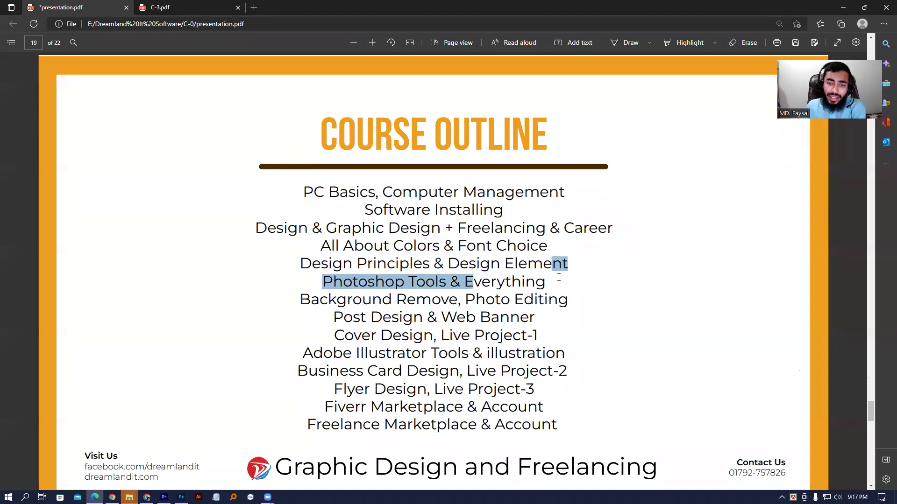
left_click(477, 279)
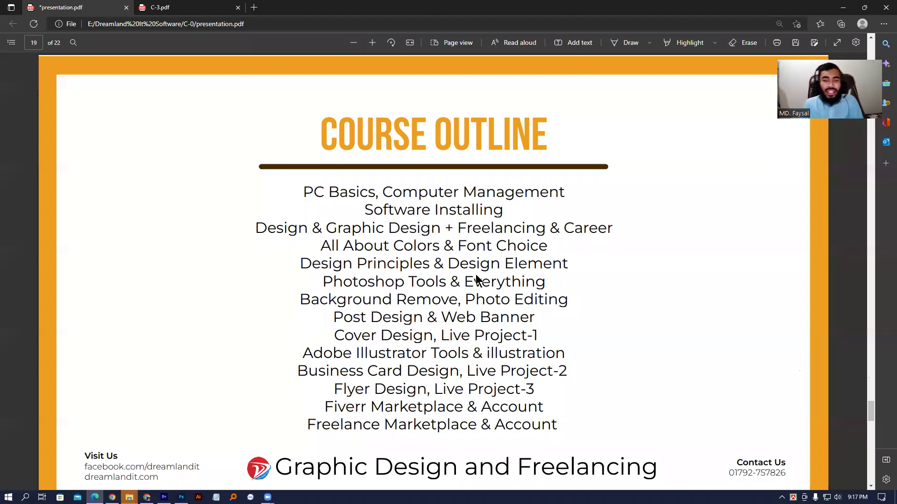
left_click_drag(465, 282, 536, 283)
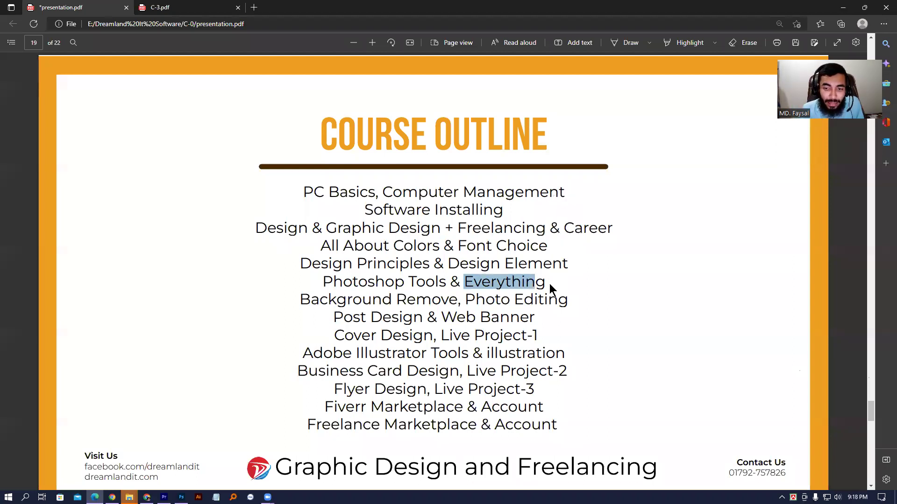
left_click(550, 284)
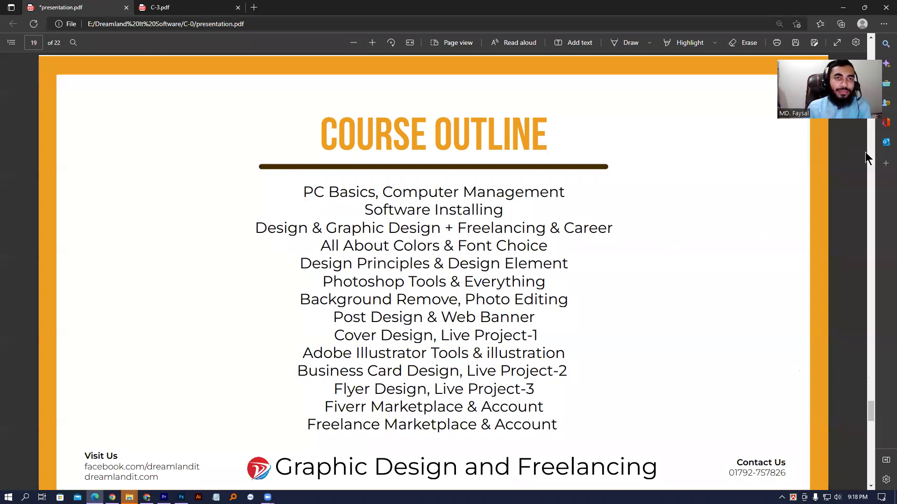
Glance at C-3.pdf and return to presentation.pdf, then minimize Edge and bring Chrome's first tab forward
left_click(159, 7)
left_click(108, 7)
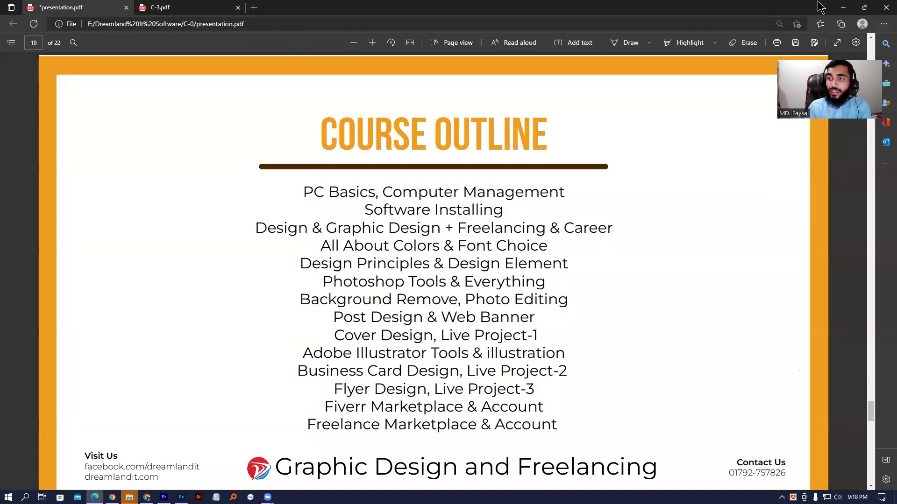
left_click(843, 7)
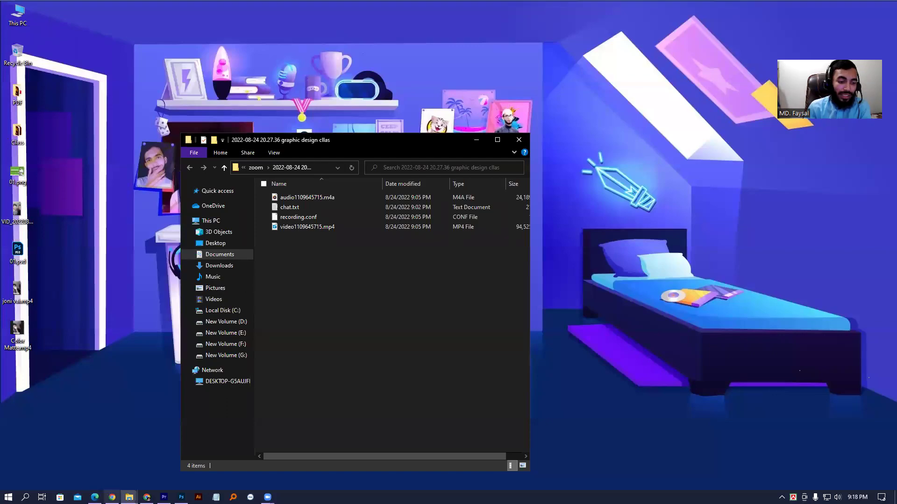
left_click(112, 497)
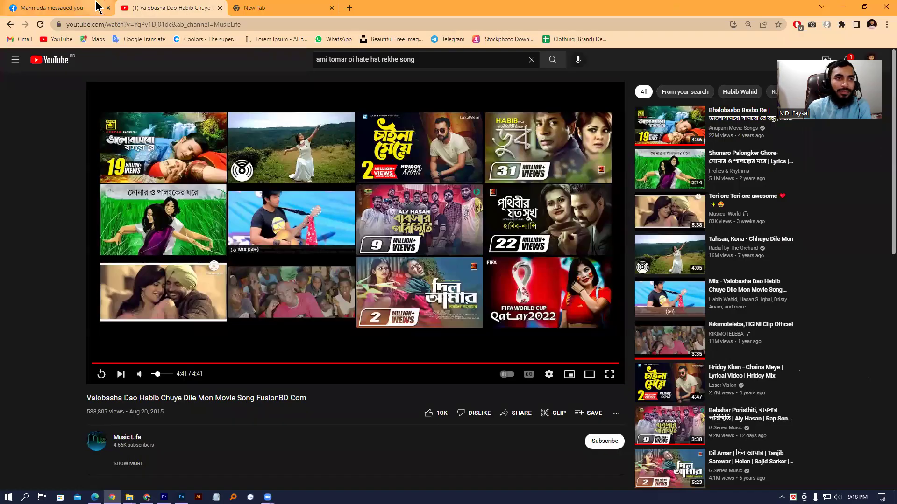
left_click(61, 7)
Search Google for 'background remove' and show the image results
key("ctrl+3")
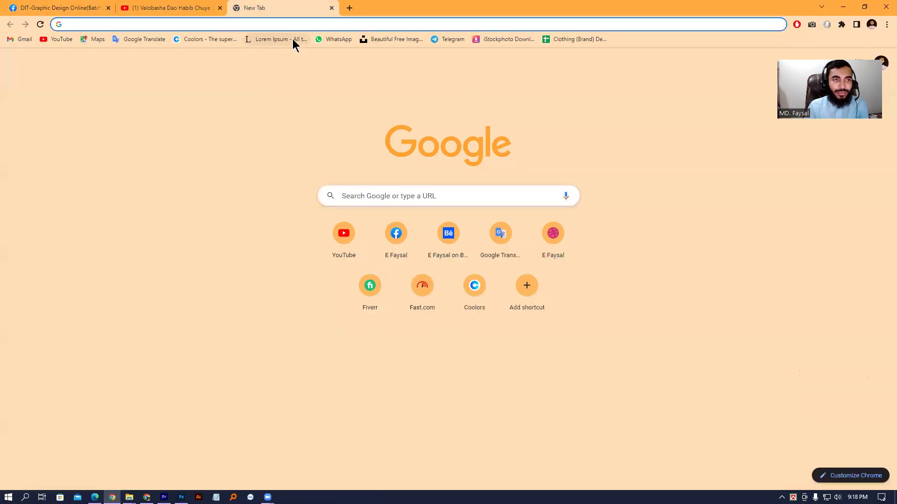
type("ba")
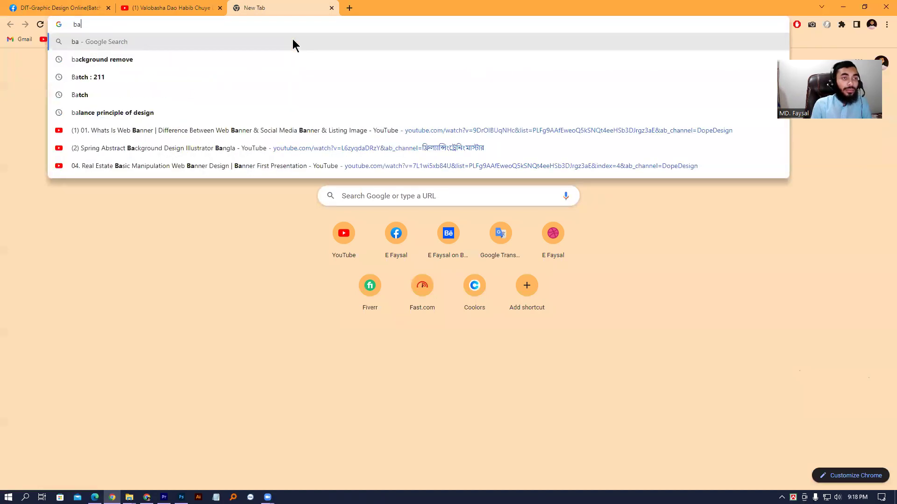
type("ck")
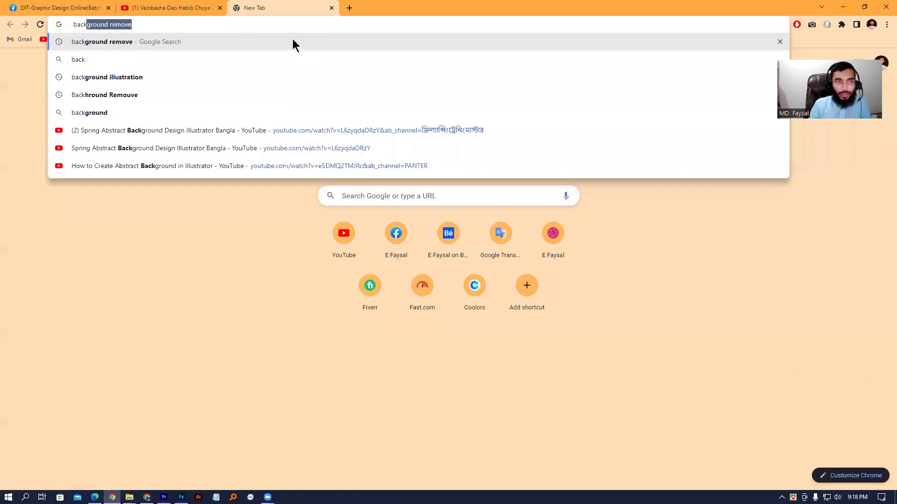
key("Return")
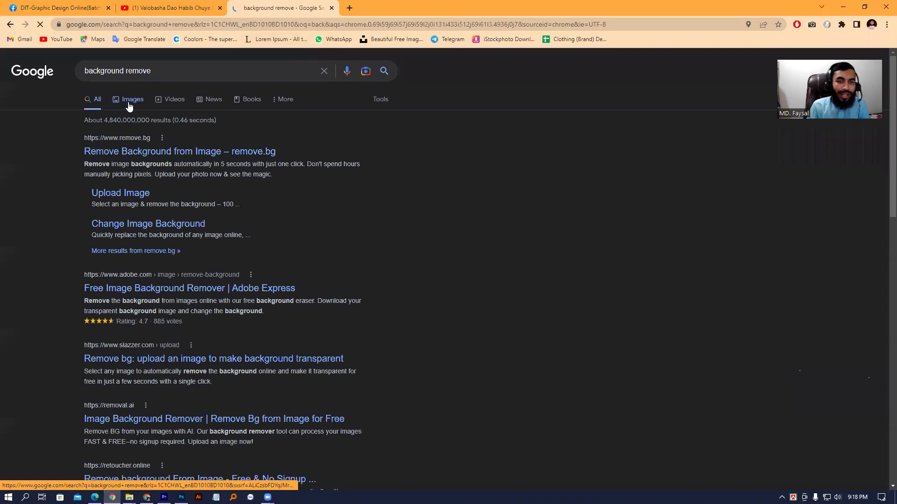
left_click(129, 104)
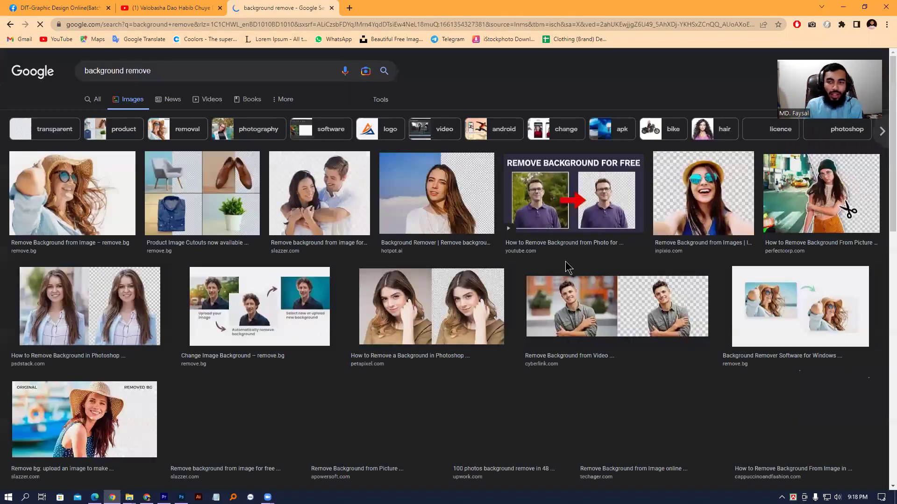
Open the InPixio result in a new tab, look at it, then close that tab
left_click(678, 193)
right_click(642, 163)
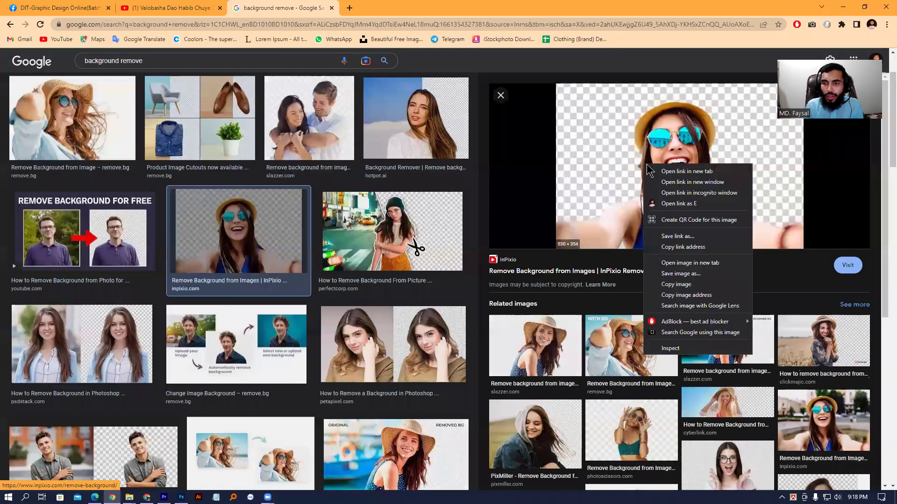
left_click(672, 173)
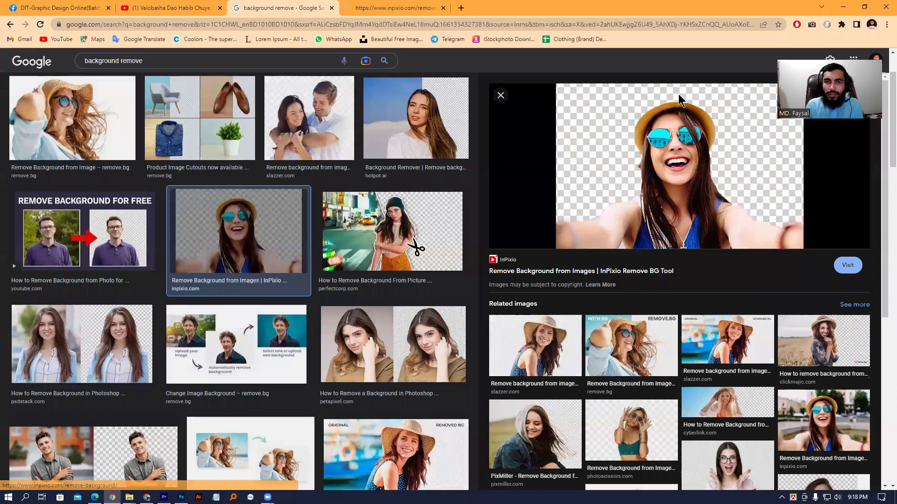
double_click(657, 8)
key("ctrl+Tab")
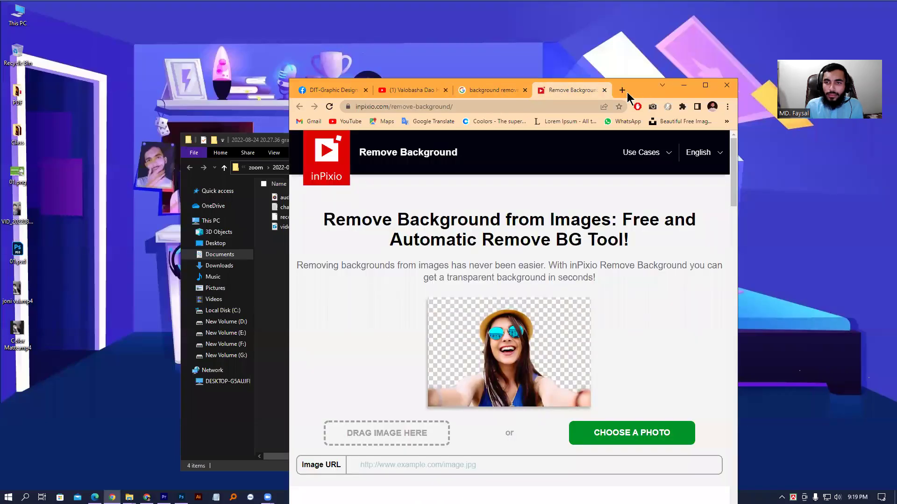
key("ctrl+shift+Tab")
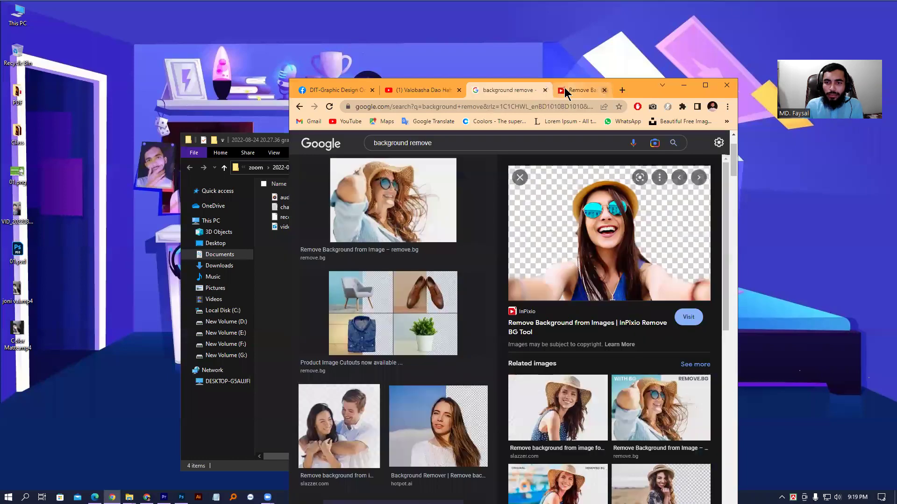
middle_click(565, 87)
left_click(705, 85)
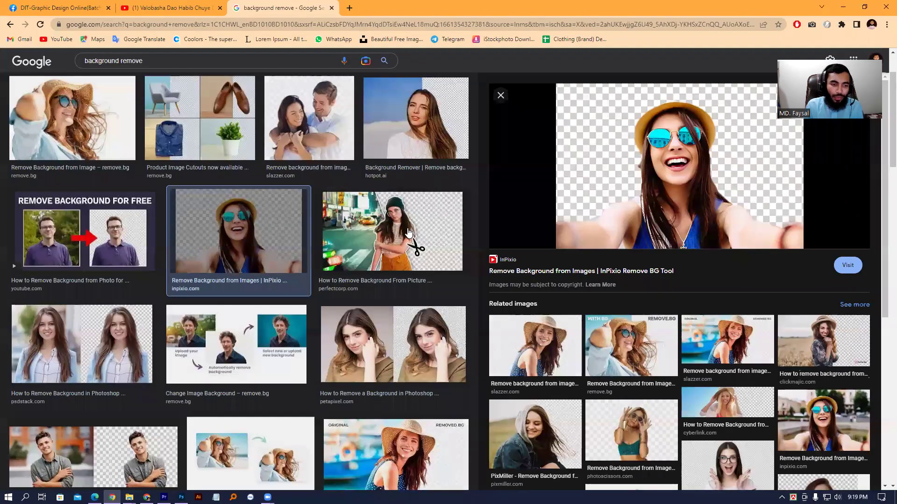
scroll(420, 224, "down", 3)
Close the preview, filter images to Large size, and preview the Hotpot.ai Background Remover result
left_click(500, 96)
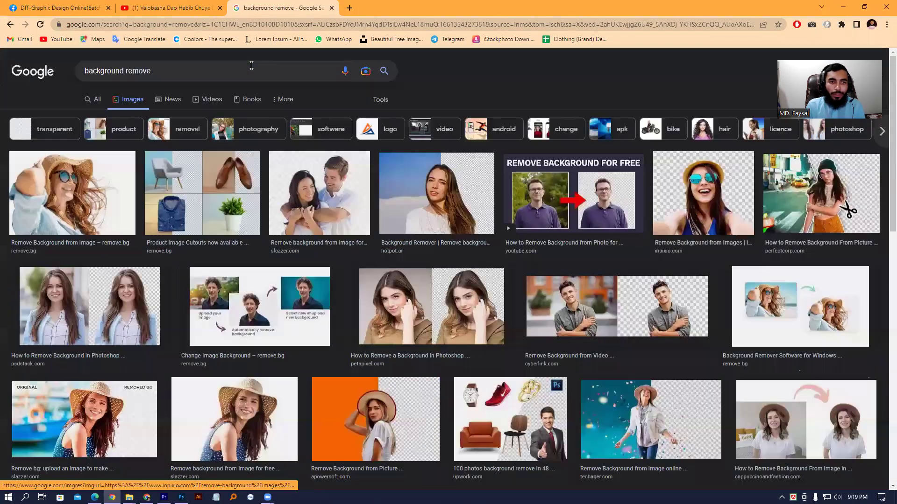
left_click(379, 100)
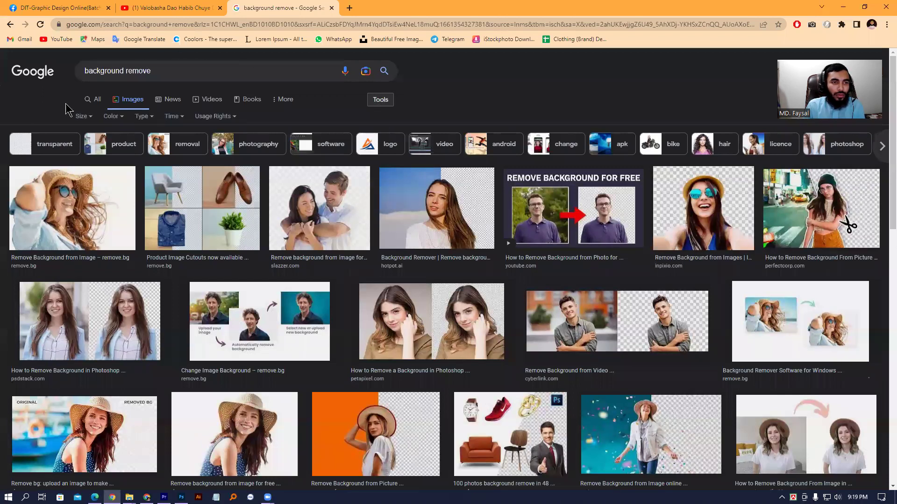
left_click(92, 115)
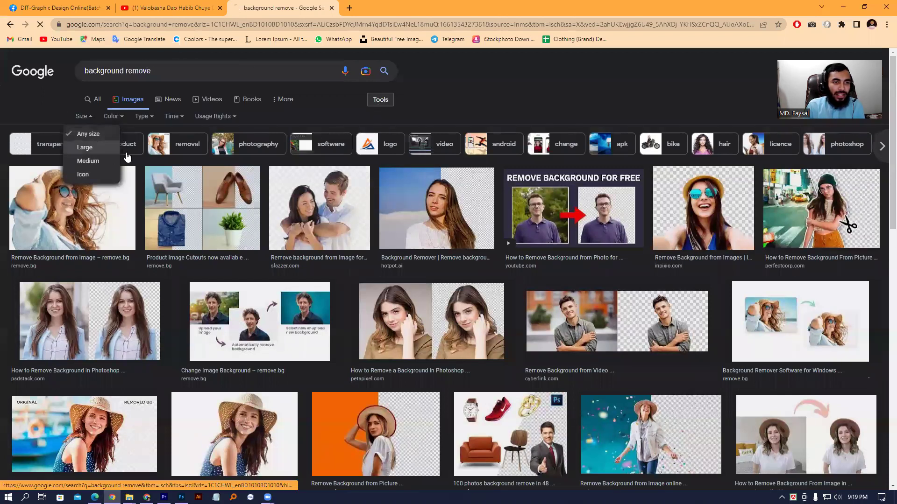
left_click(88, 147)
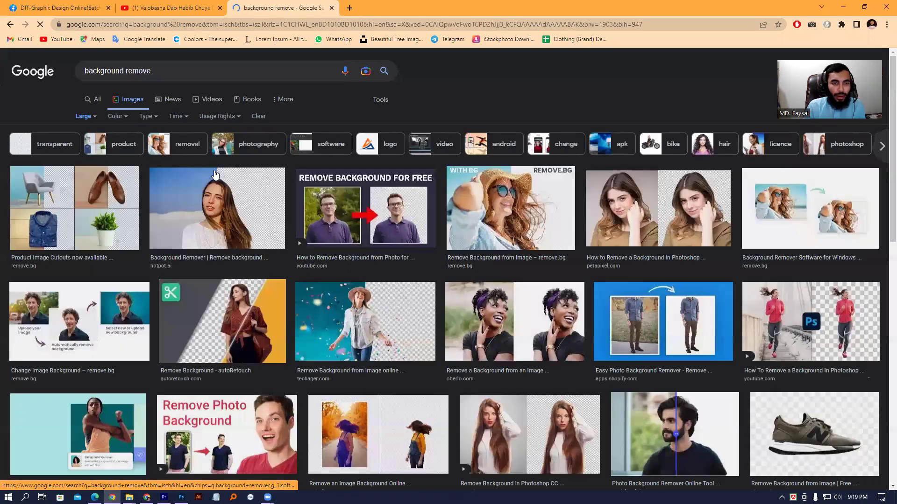
left_click(215, 179)
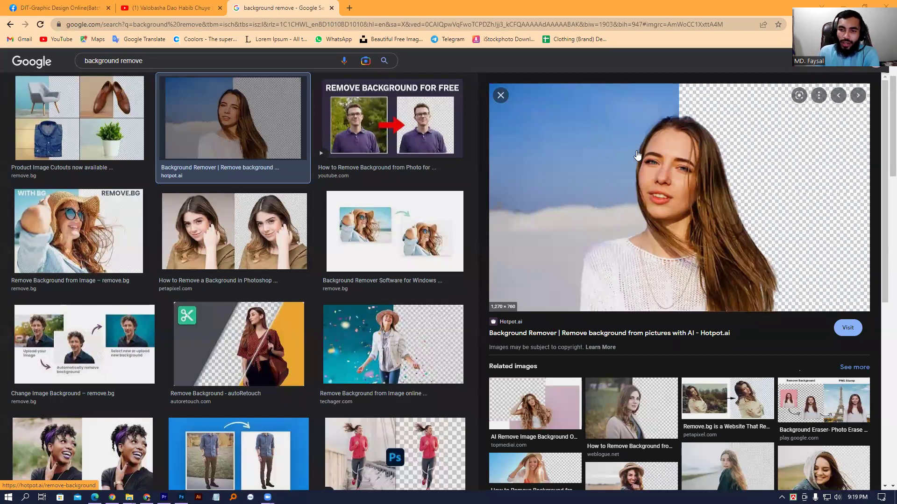
Visit the Hotpot.ai page, point out its heading and intro, and cancel the upload picker
left_click(847, 328)
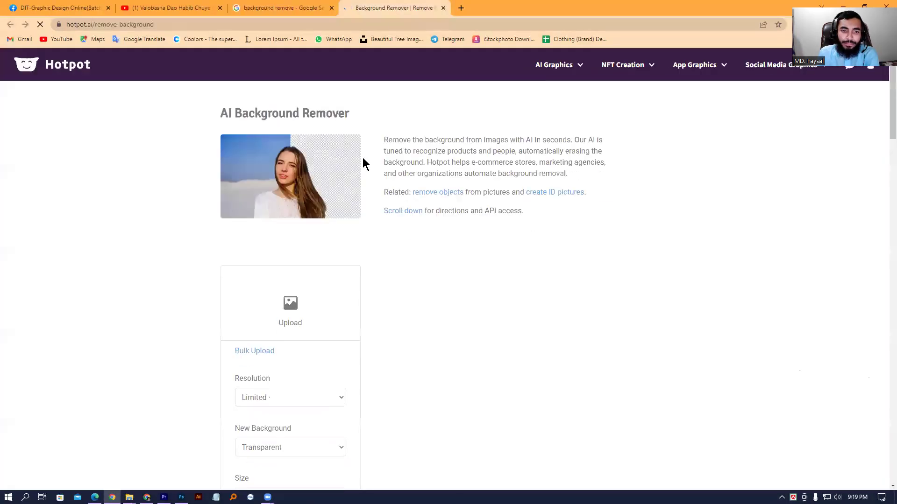
left_click_drag(380, 139, 477, 213)
left_click(477, 214)
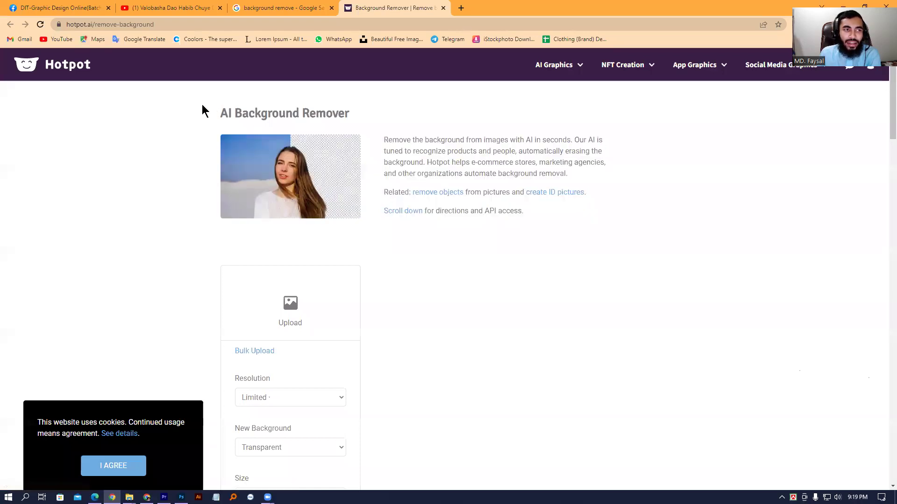
left_click_drag(202, 111, 315, 114)
left_click(312, 298)
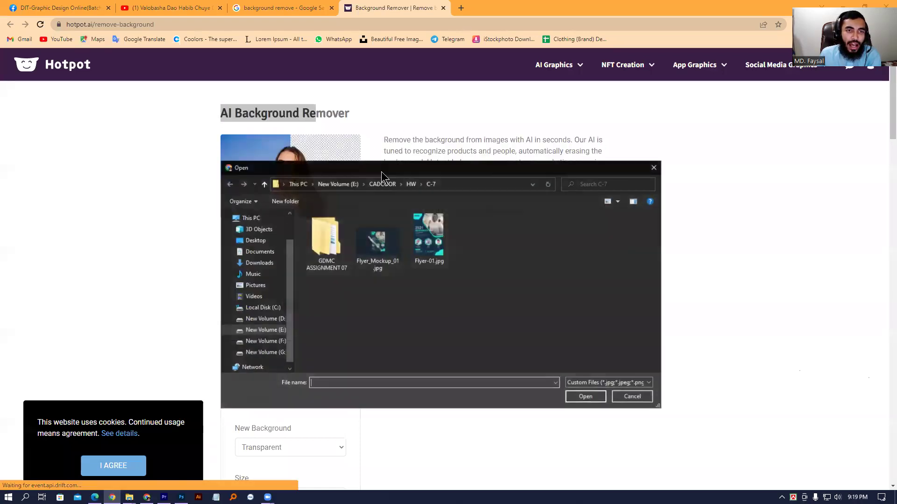
left_click(654, 167)
Switch back through the tabs to YouTube, then minimise Chrome and File Explorer
key("ctrl+shift+Tab")
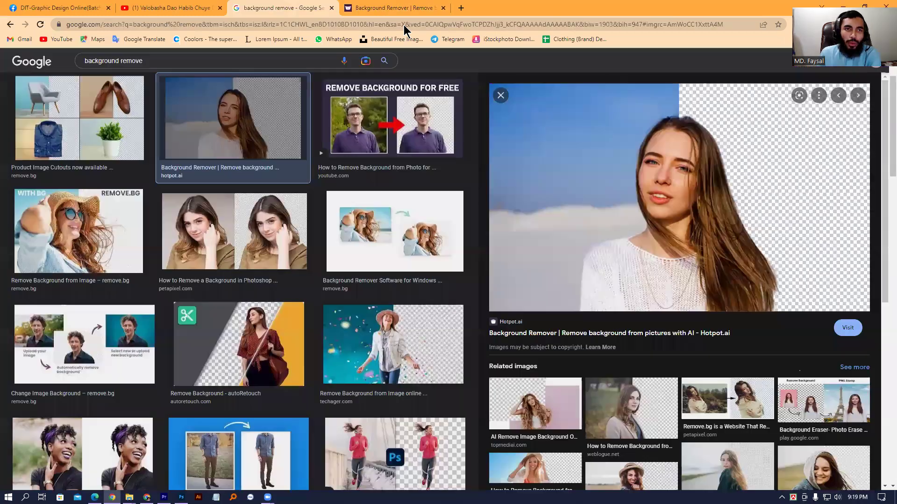
key("ctrl+shift+Tab")
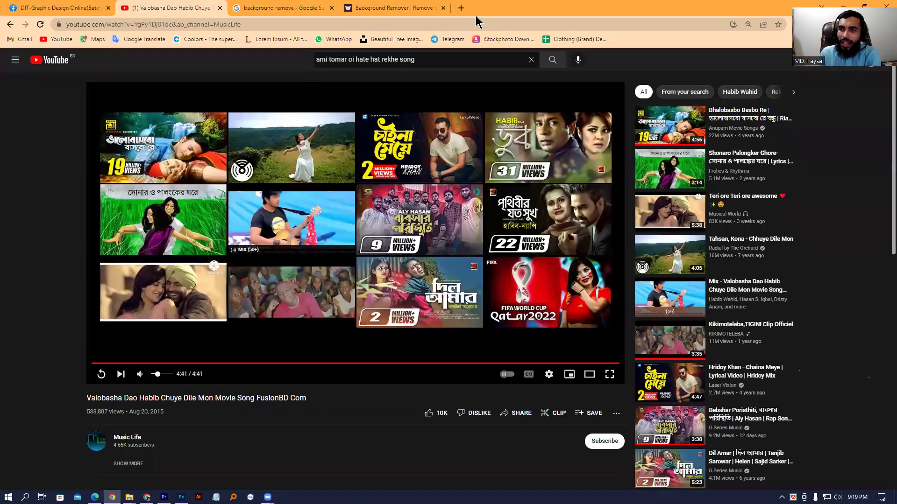
key("super+Down")
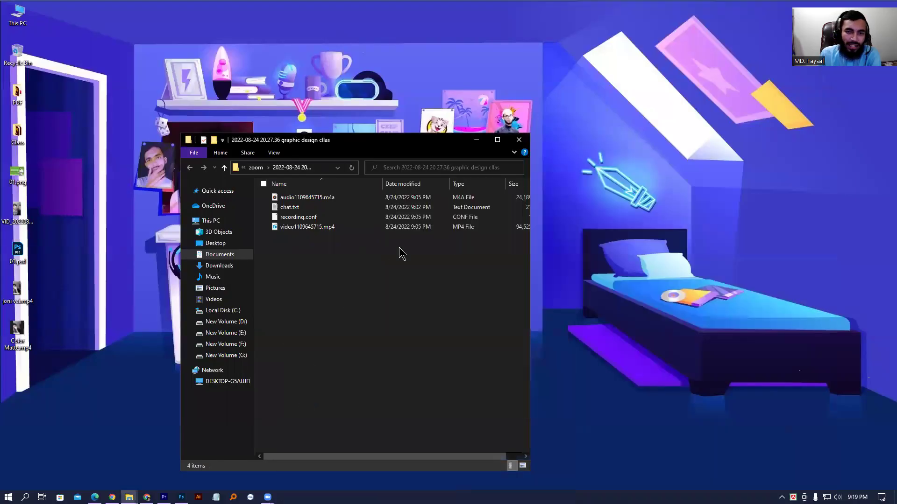
left_click(472, 141)
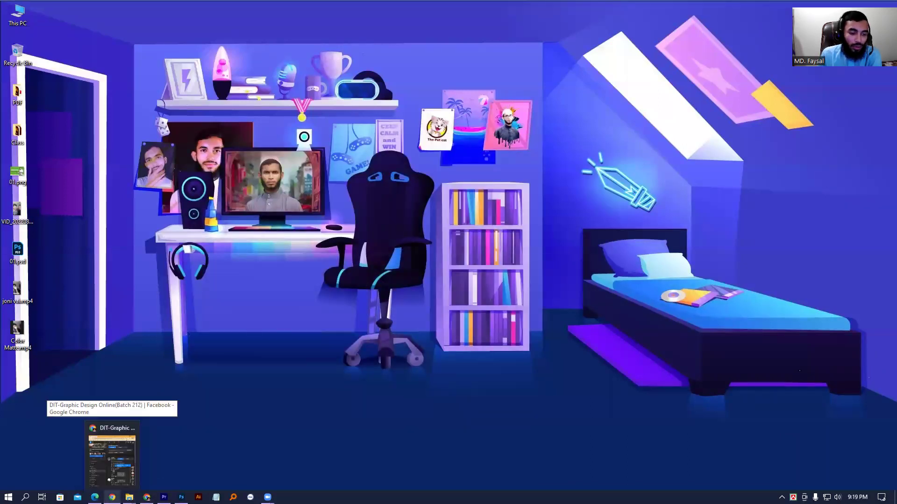
Restore presentation.pdf from the taskbar and mark 'Photo Editing' and a Live Project topic
left_click(95, 497)
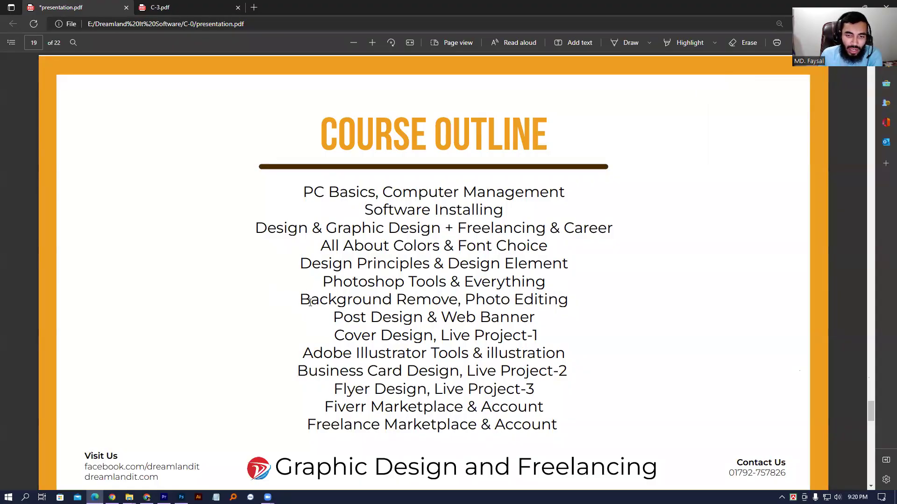
left_click_drag(459, 301, 574, 306)
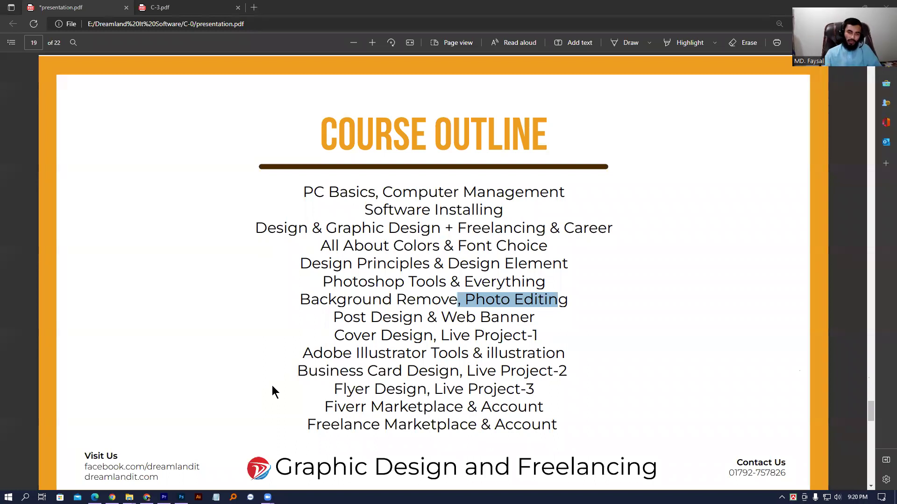
left_click_drag(441, 335, 487, 340)
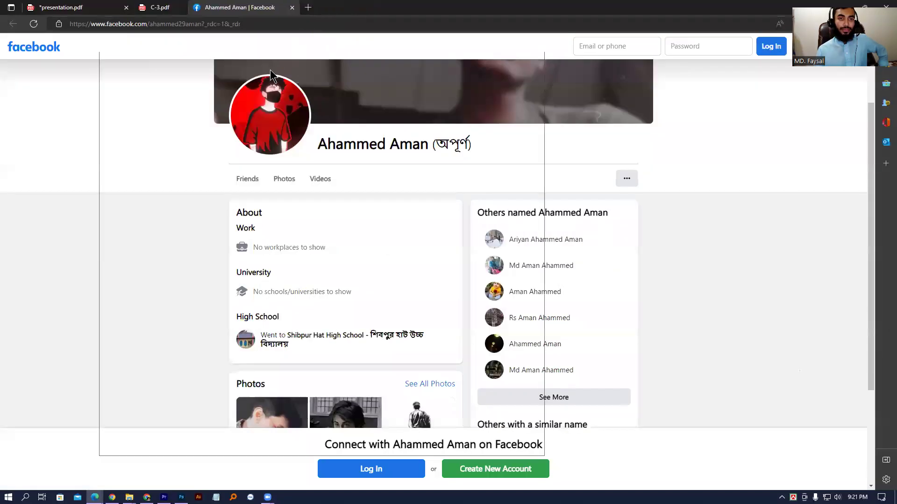
Drag the Facebook profile tab into its own window and close it
left_click_drag(270, 69, 287, 89)
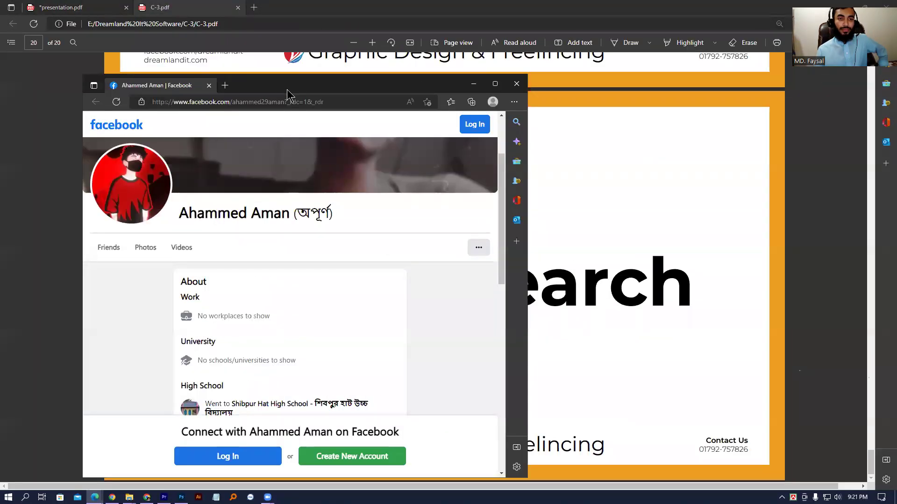
left_click(525, 84)
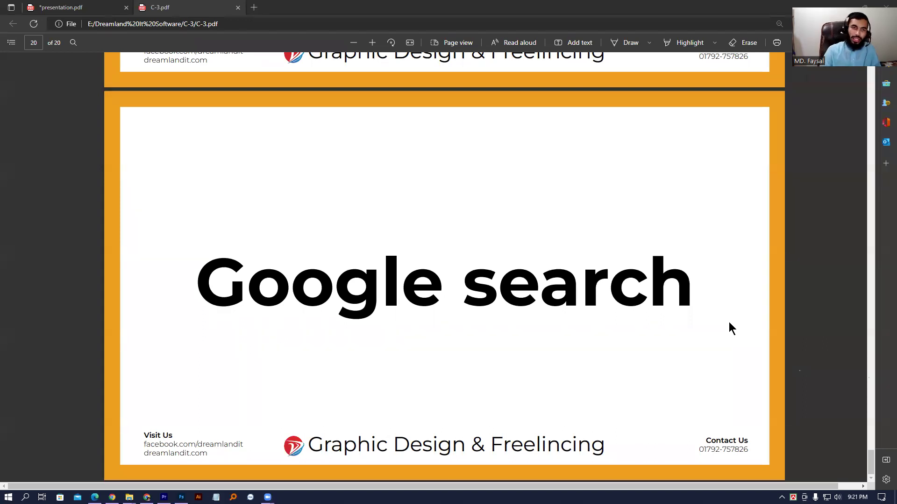
Switch to presentation.pdf and close the C-3.pdf tab
left_click(95, 8)
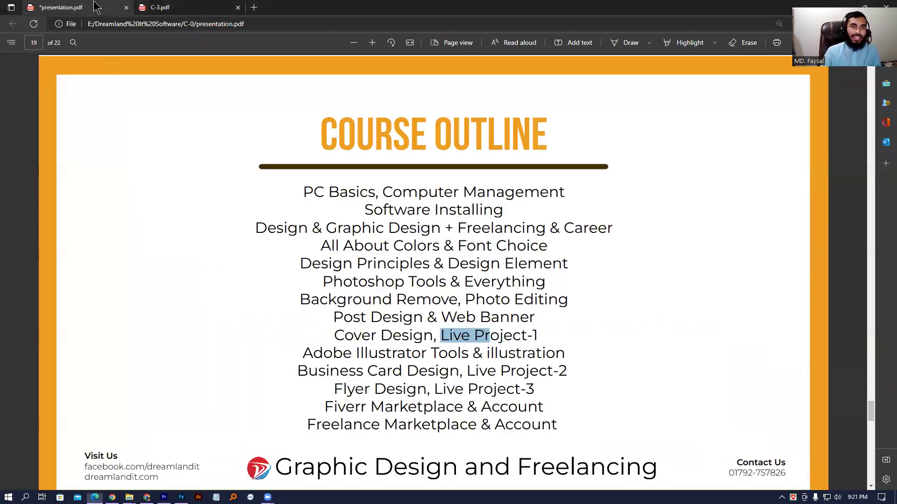
left_click(238, 8)
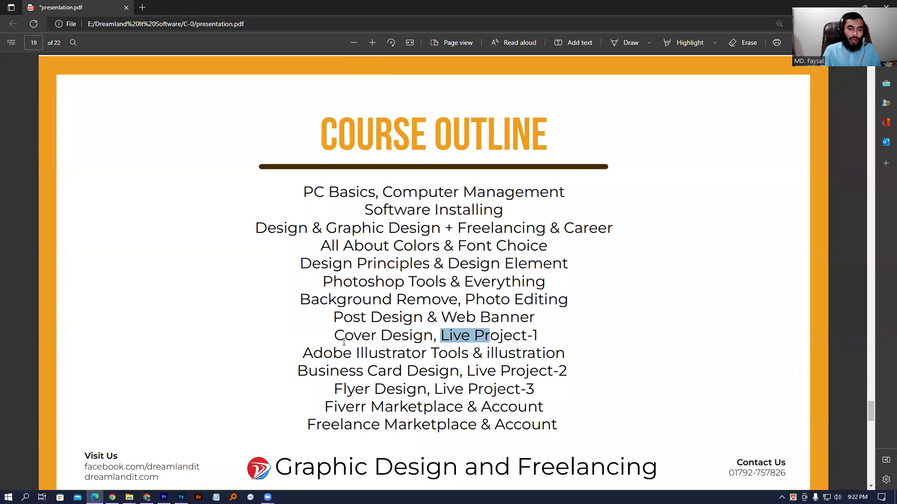
mouse_move(317, 353)
left_mouse_down()
mouse_move(529, 355)
mouse_move(499, 355)
left_mouse_up()
left_click(522, 357)
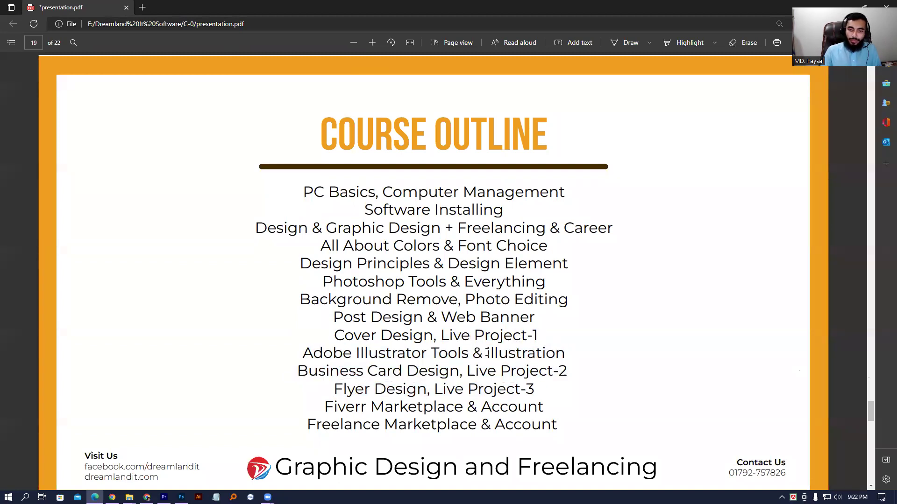
double_click(557, 356)
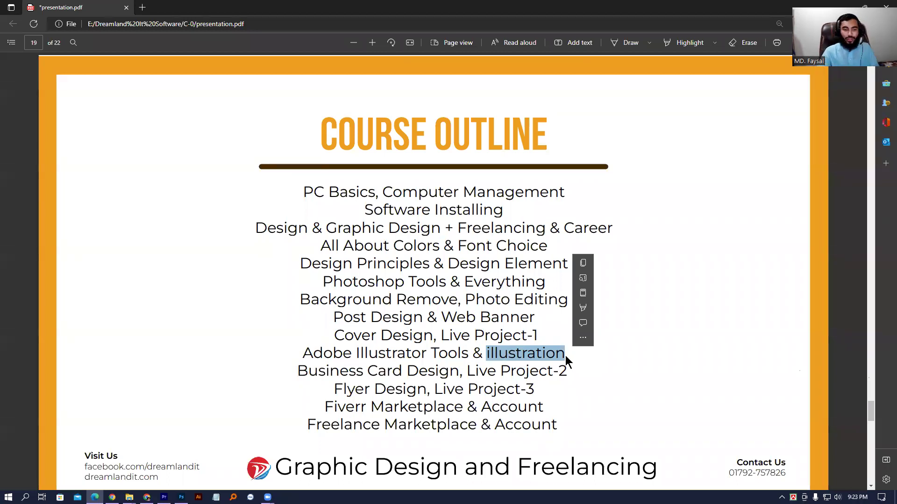
left_click_drag(305, 353, 425, 354)
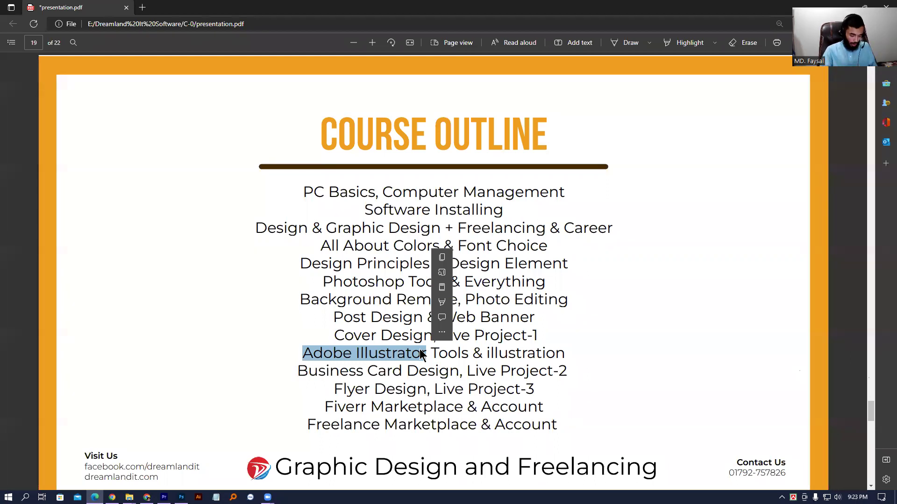
left_click(369, 370)
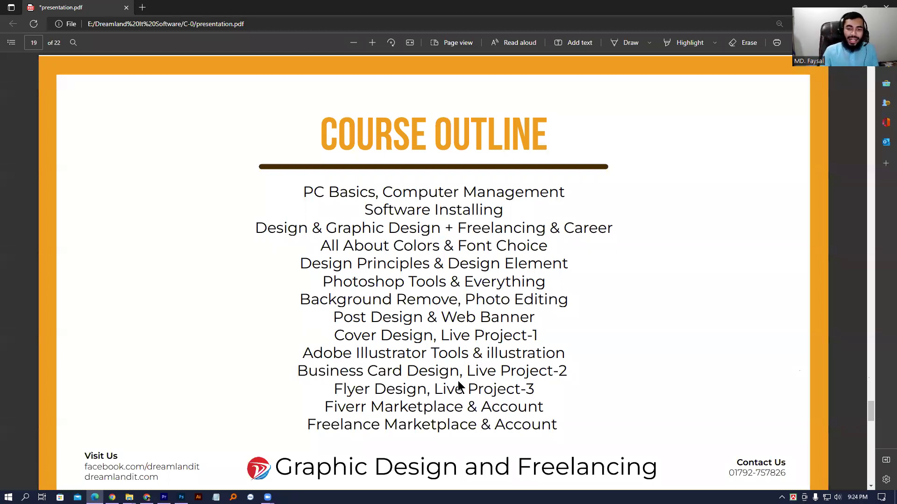
Select 'Live Project-2' and 'Flyer Design' in the Course Outline, then clear the selection
left_click_drag(463, 373, 560, 375)
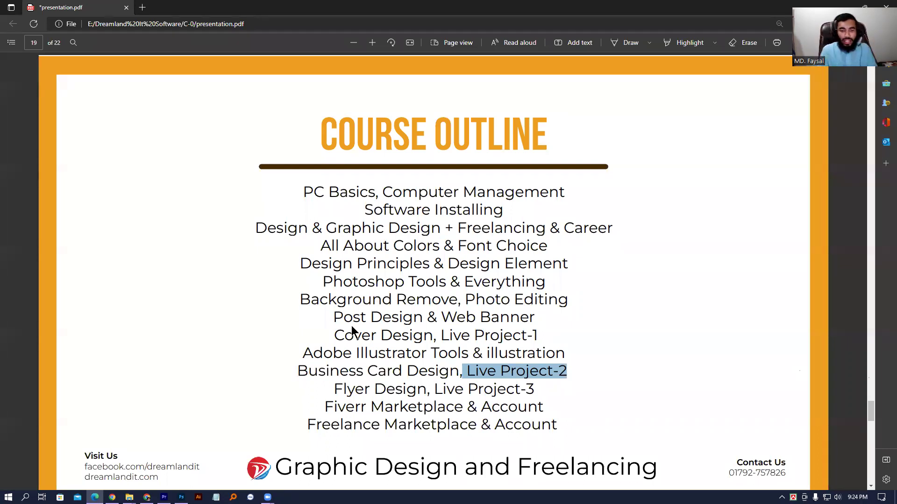
left_click_drag(334, 388, 426, 390)
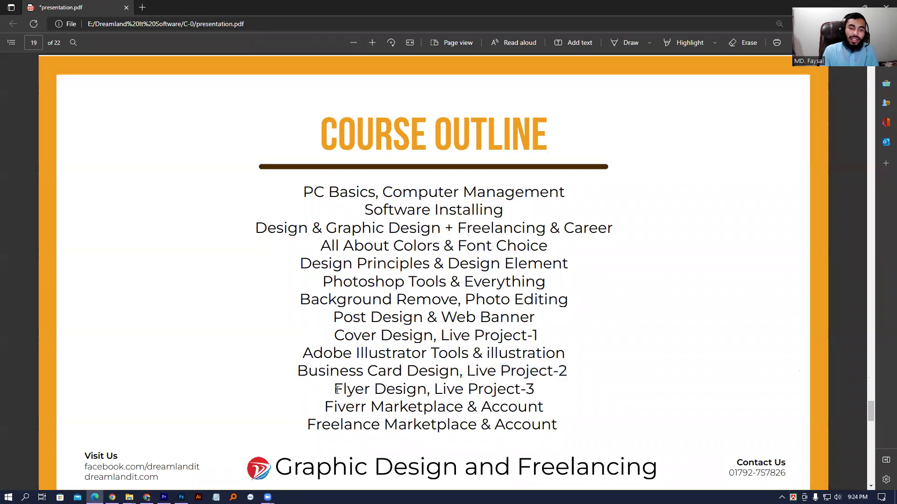
left_click(426, 390)
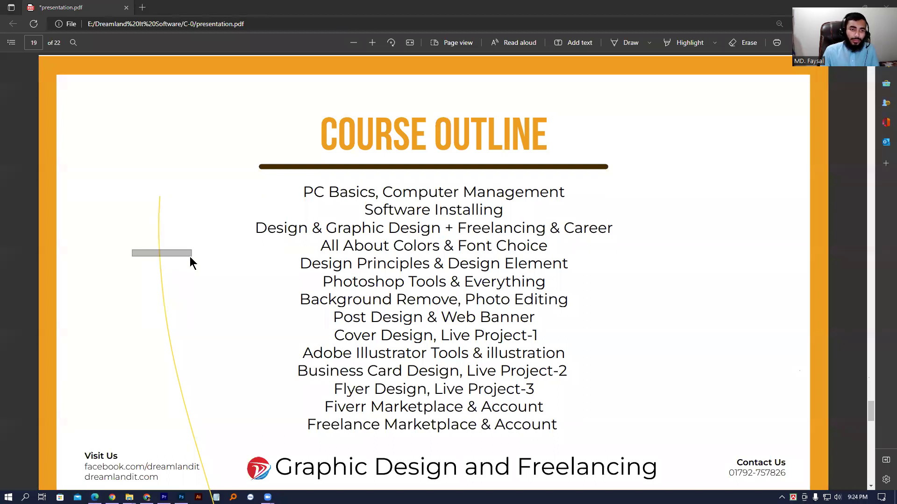
Move and narrow the yellow ink stroke, then delete it
left_click_drag(158, 252, 173, 174)
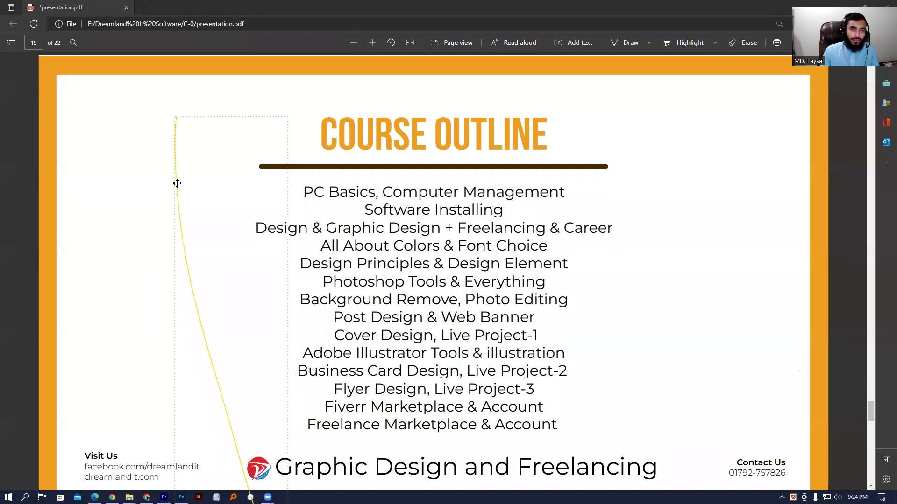
left_click(144, 251)
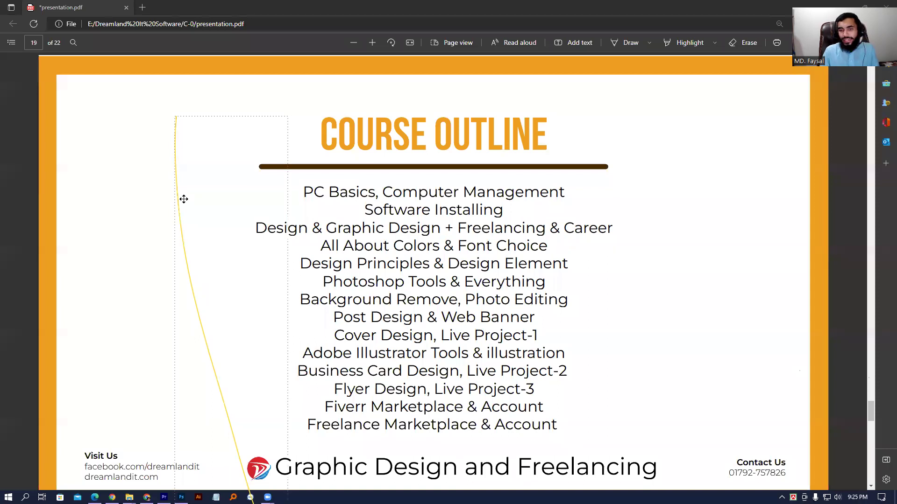
left_click_drag(182, 235, 184, 185)
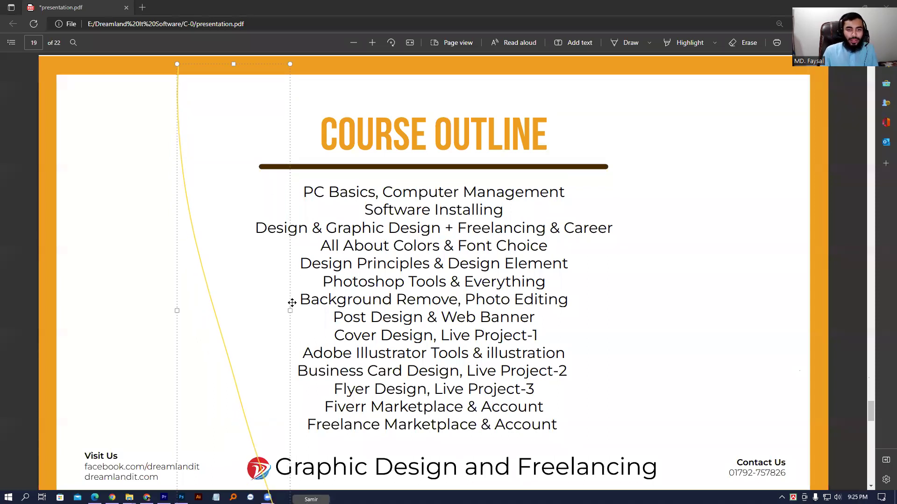
mouse_move(290, 310)
left_mouse_down()
mouse_move(195, 283)
mouse_move(366, 219)
left_mouse_up()
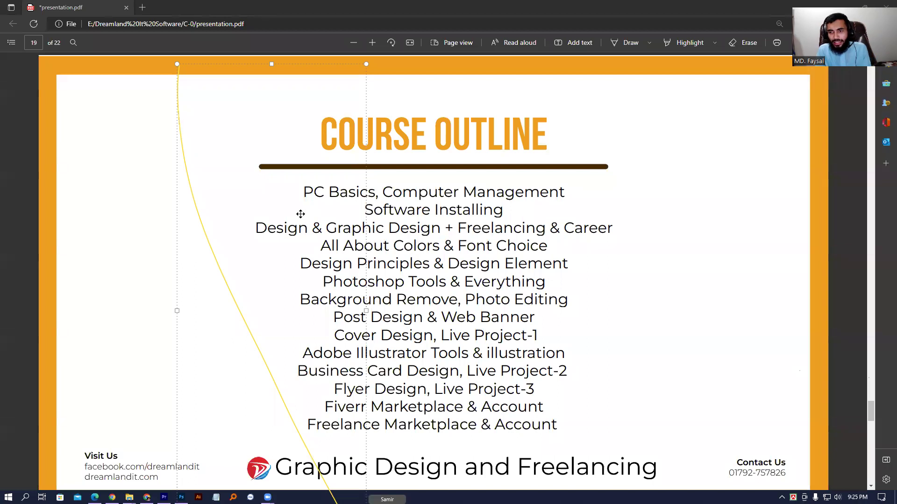
key("Delete")
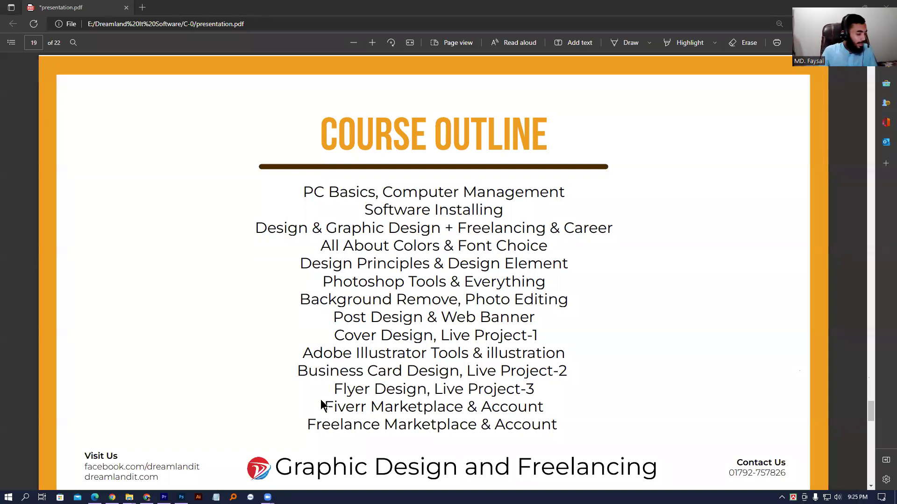
Highlight the Flyer Design, Live Project-3, Account and Fiverr Marketplace lines in the Course Outline
left_click_drag(337, 394, 533, 388)
left_click(438, 393)
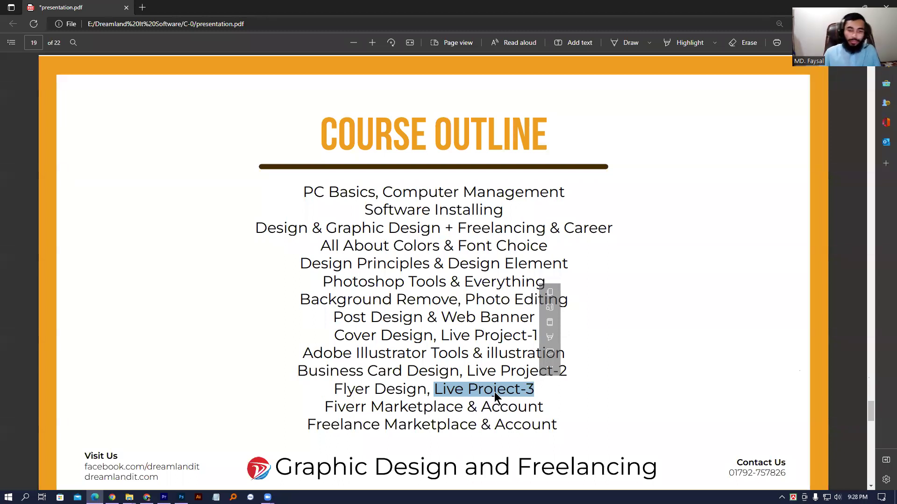
left_click_drag(400, 414, 376, 413)
left_click(525, 424)
left_click_drag(525, 425, 514, 425)
left_click_drag(344, 410, 400, 408)
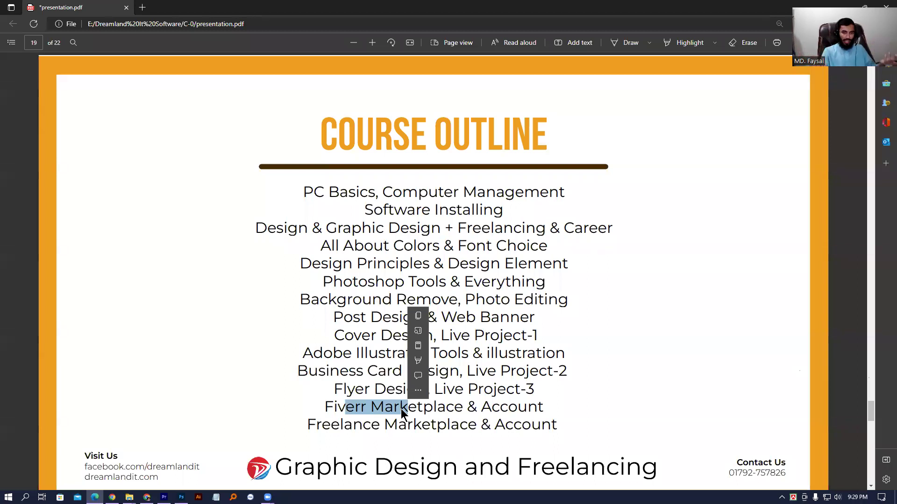
Point out the Account line, then scroll down to page 20 showing Class Timings
scroll(401, 408, "down", 2)
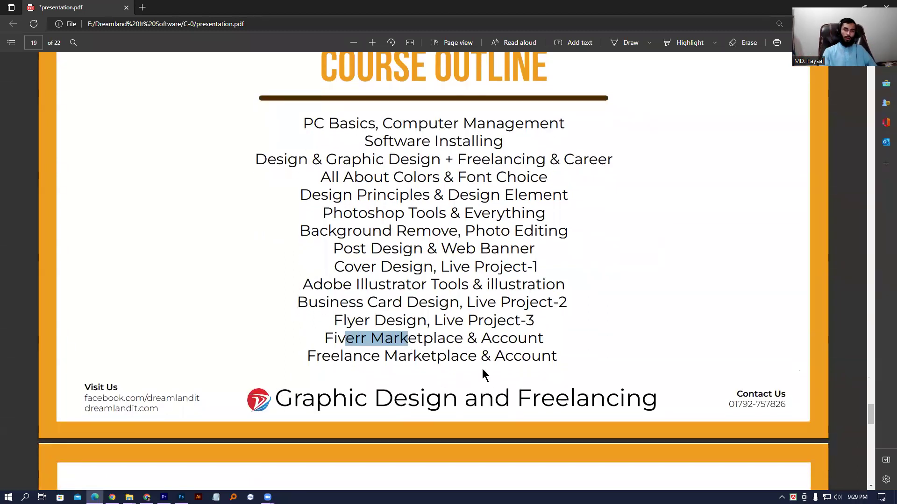
left_click_drag(494, 361, 618, 365)
left_click(507, 362)
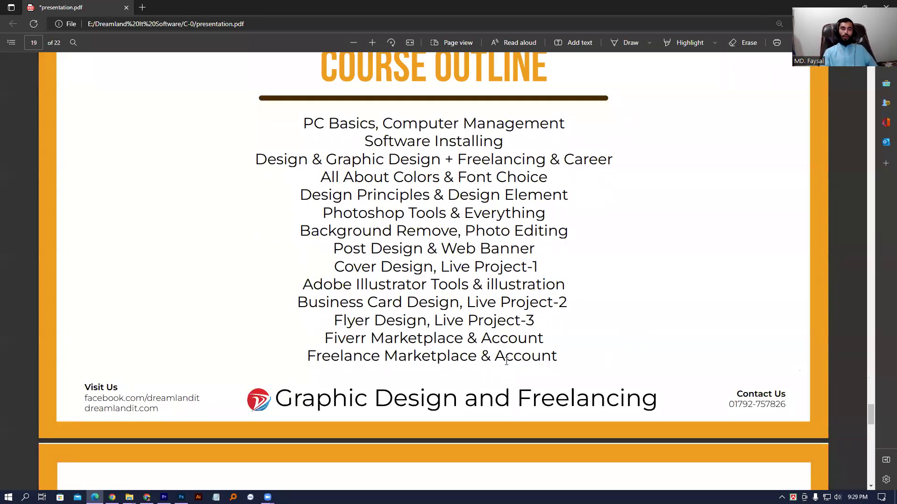
scroll(506, 361, "down", 4)
scroll(506, 361, "down", 5)
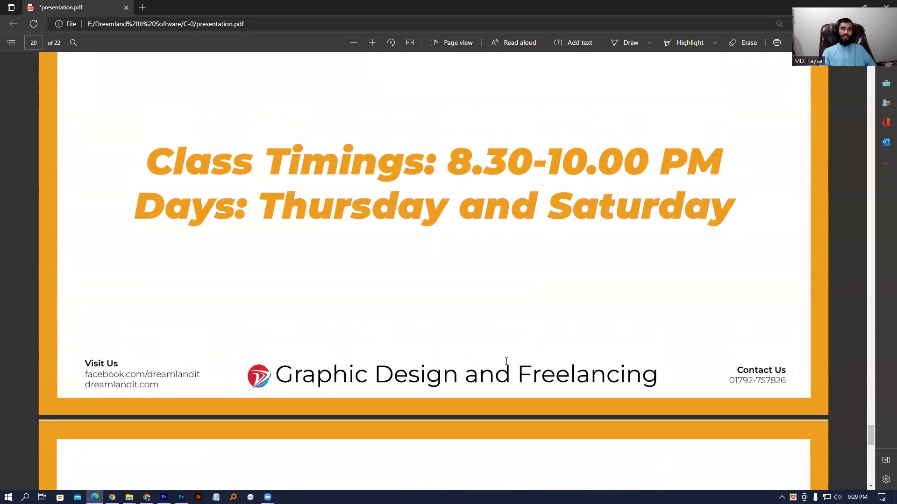
Highlight the Class Timings line and the 8.30-10.00 class time
scroll(506, 361, "down", 5)
scroll(506, 361, "up", 8)
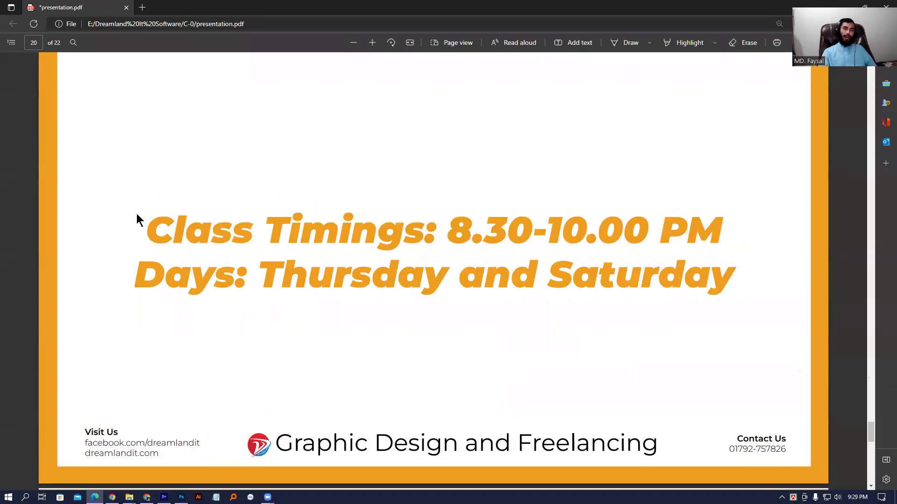
left_click_drag(142, 222, 722, 234)
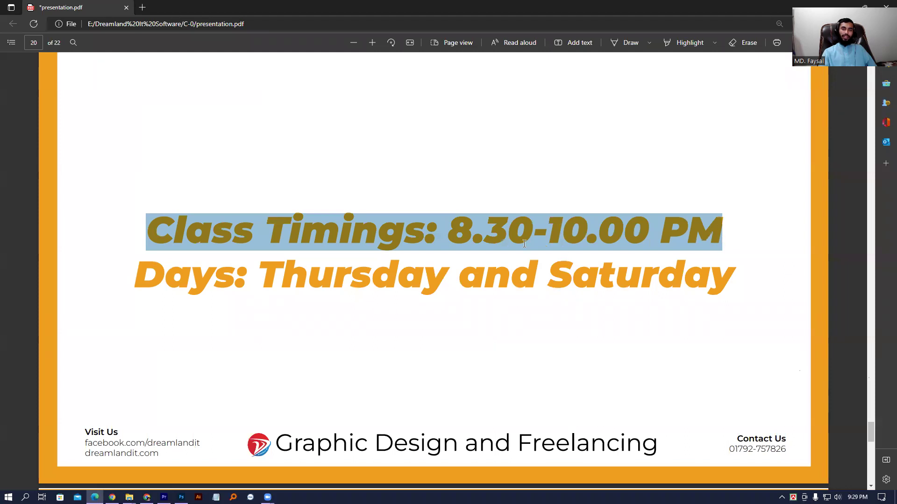
left_click_drag(448, 231, 640, 231)
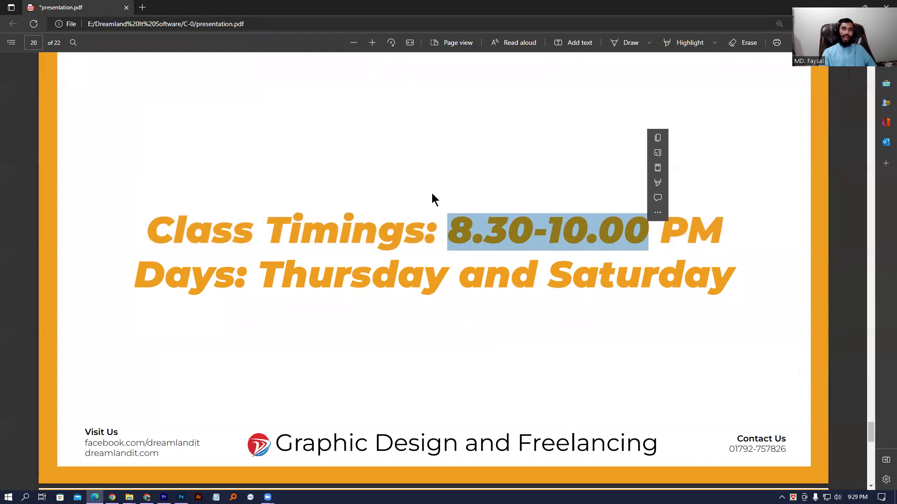
Highlight the class days Thursday and Saturday, then scroll on to The End slide
scroll(427, 196, "down", 3)
left_click_drag(448, 94, 727, 141)
left_click(273, 140)
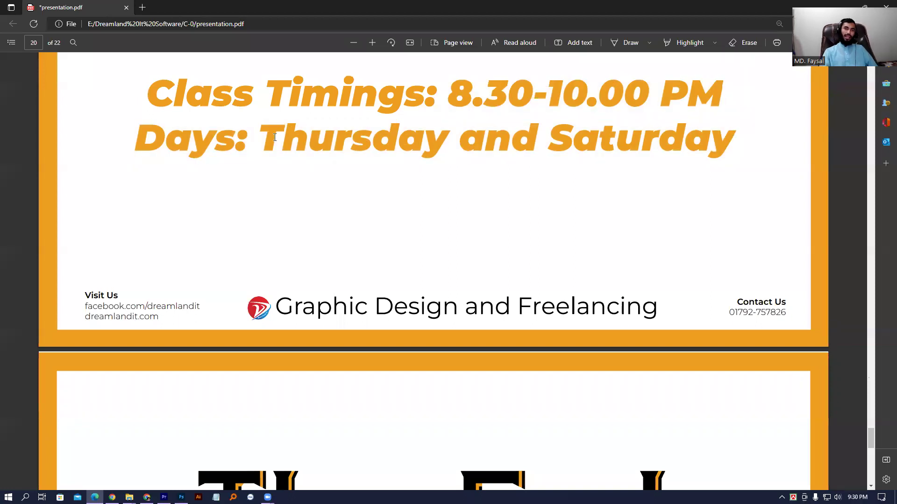
left_click_drag(275, 137, 715, 149)
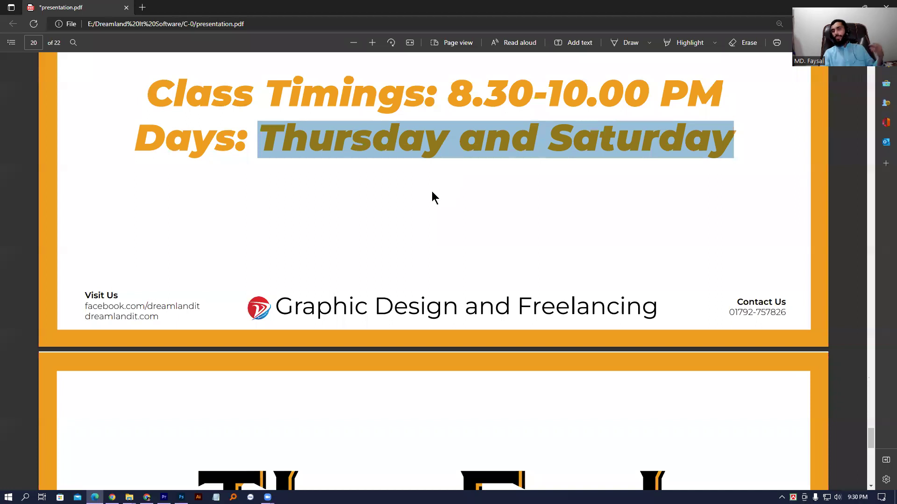
scroll(428, 198, "down", 5)
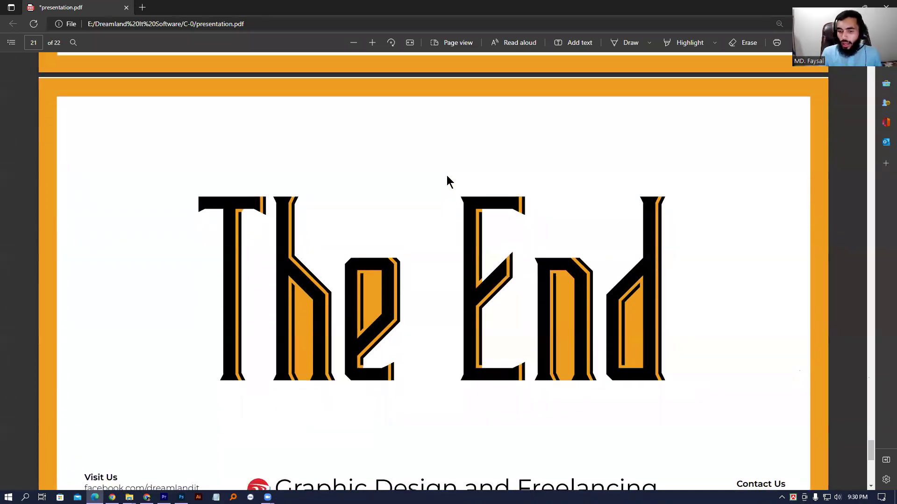
Check the date in the clock flyout, close it, and bring up Chrome's Facebook member requests
left_click(857, 497)
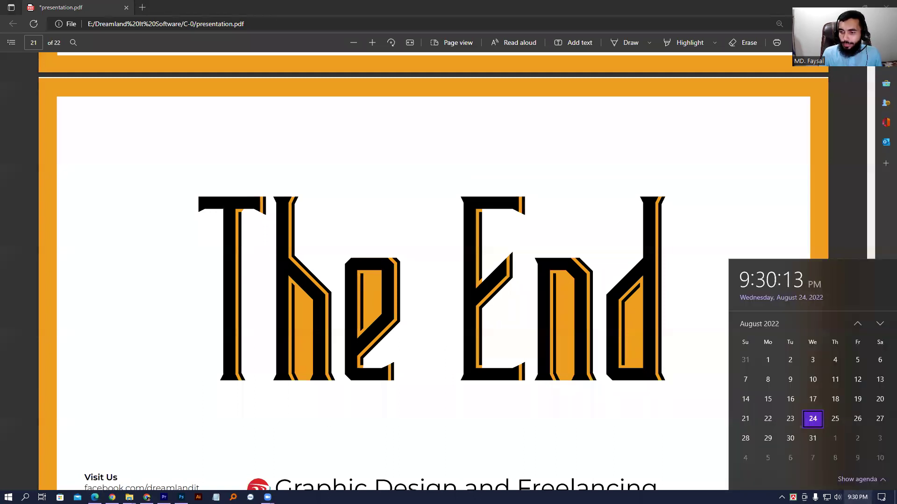
left_click(857, 498)
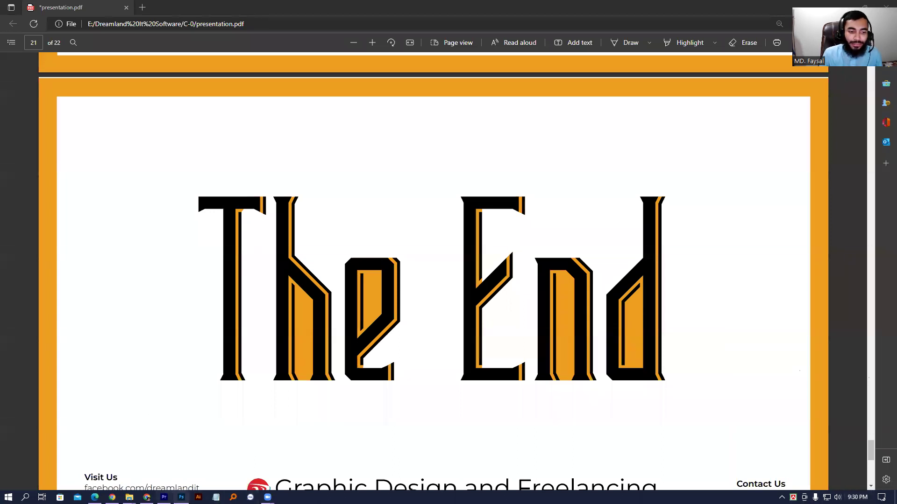
left_click(112, 498)
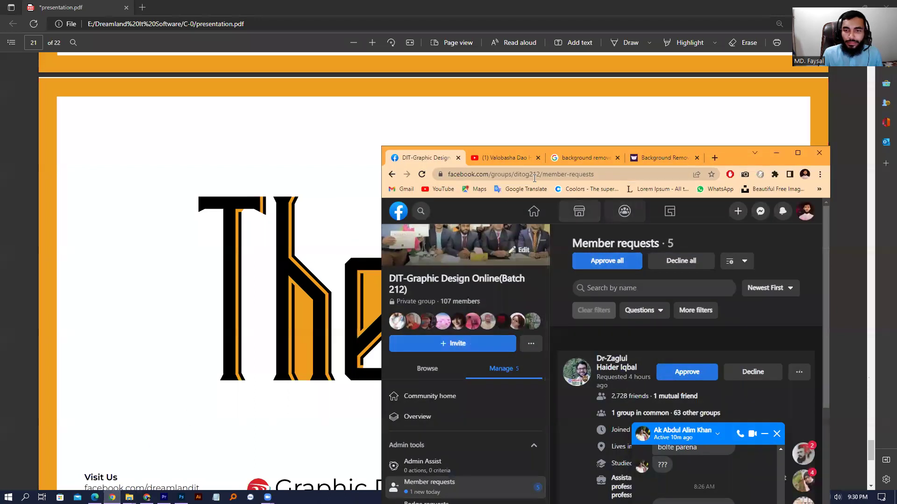
Go to the Facebook home feed and maximize the Chrome window to full screen
scroll(462, 355, "down", 1)
scroll(443, 304, "up", 2)
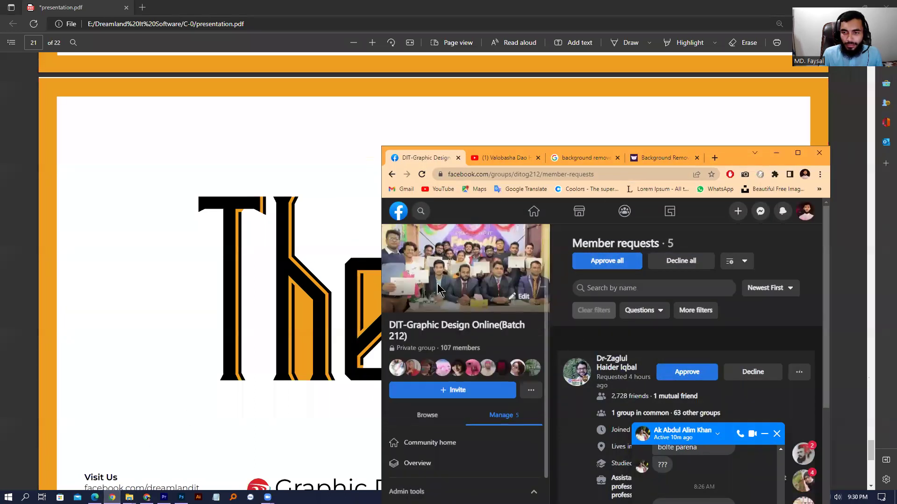
left_click(398, 213)
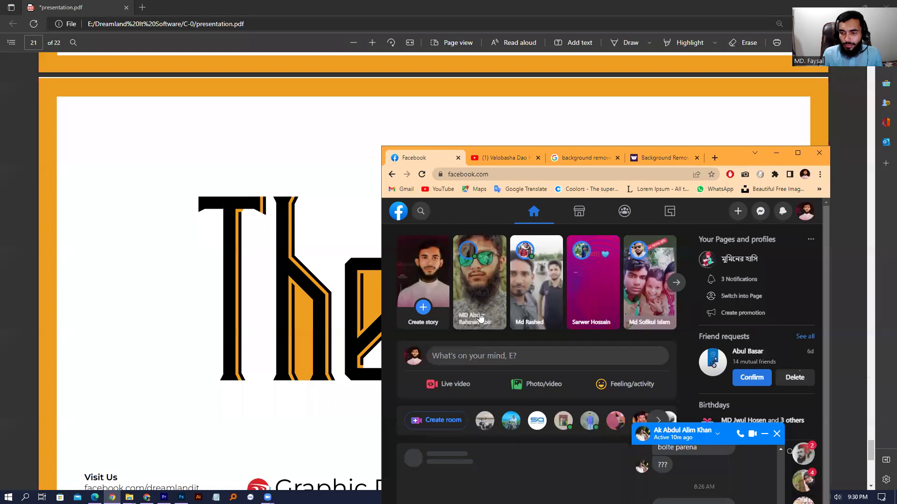
scroll(475, 342, "down", 2)
scroll(507, 273, "up", 2)
left_click(804, 157)
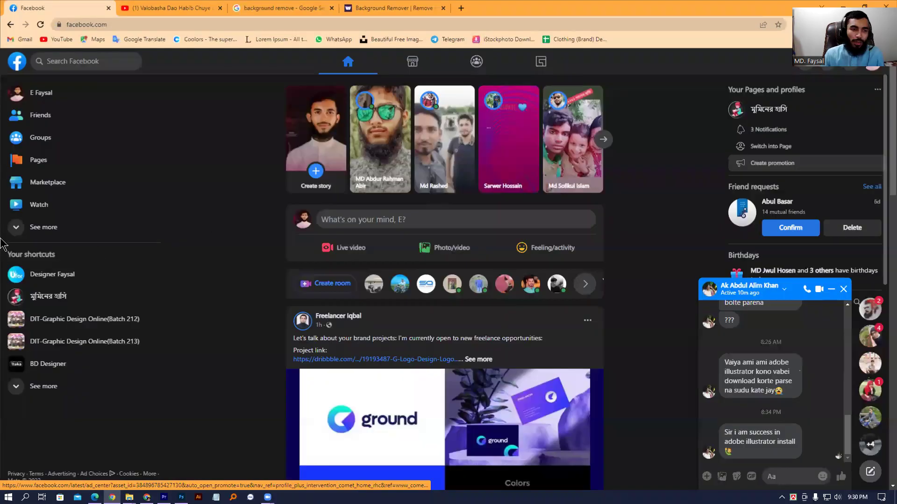
Open the DIT-Graphic Design Online (Batch 213) group and close the stacked Messenger chats
left_click(81, 345)
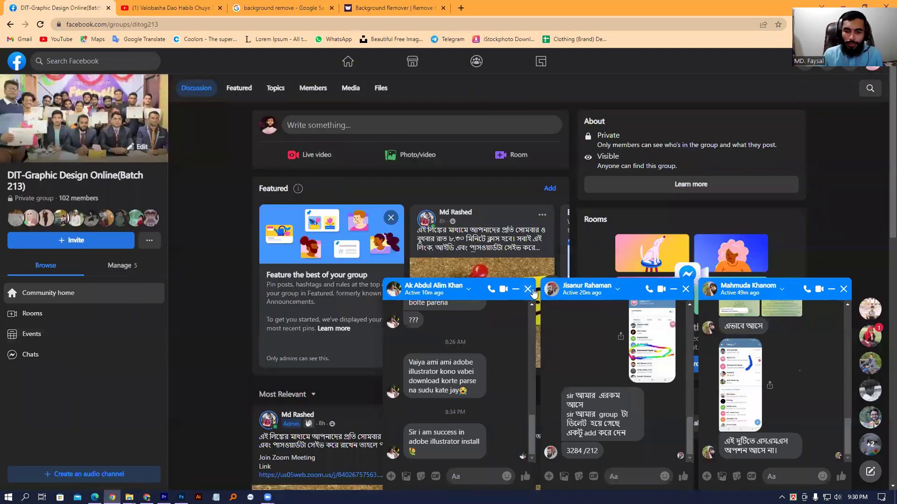
left_click(533, 289)
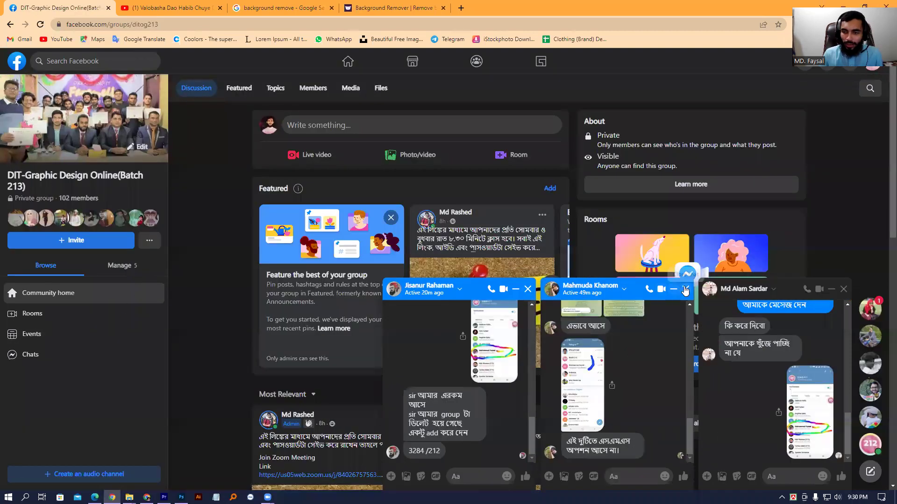
left_click(685, 289)
left_click(685, 290)
left_click(685, 290)
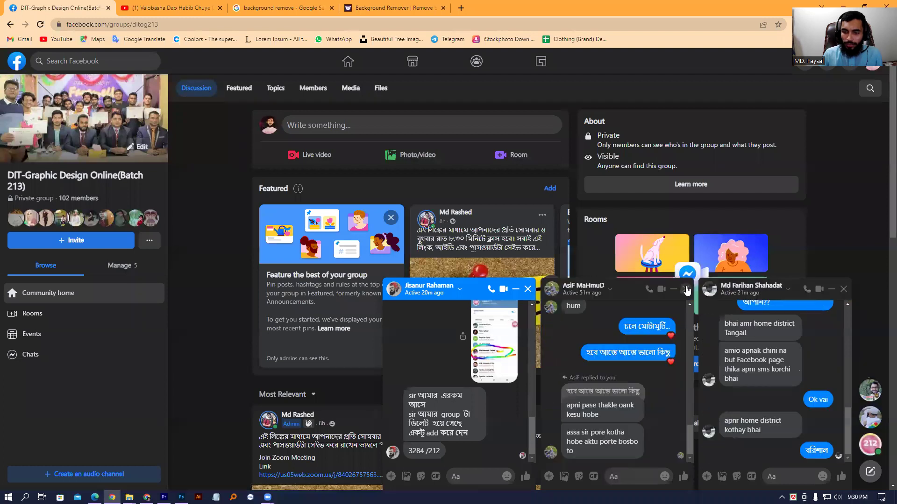
left_click(685, 290)
left_click(686, 289)
left_click(685, 290)
left_click(685, 290)
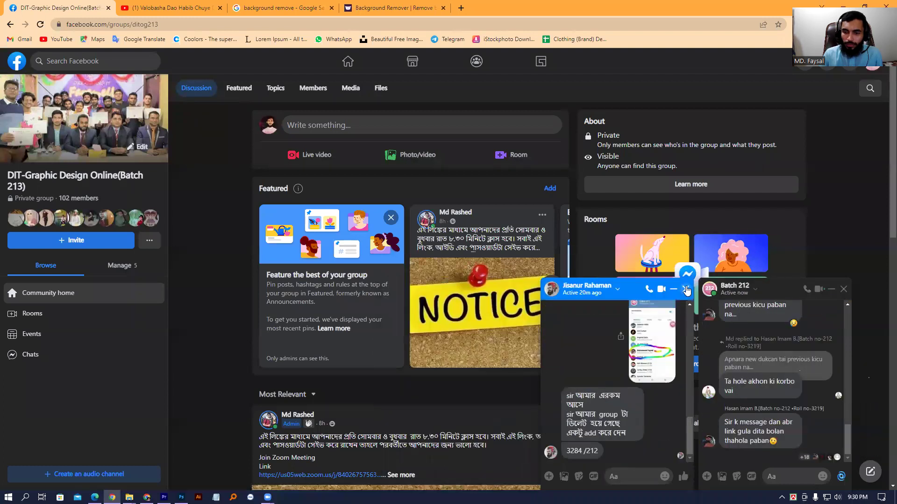
left_click(685, 290)
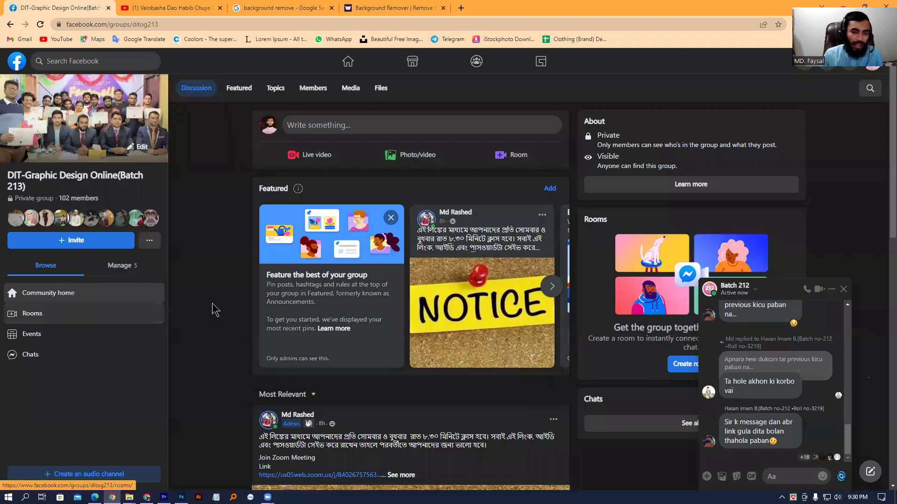
Expand the first notice post to full text and highlight its Zoom meeting link
scroll(257, 299, "down", 3)
left_click(395, 335)
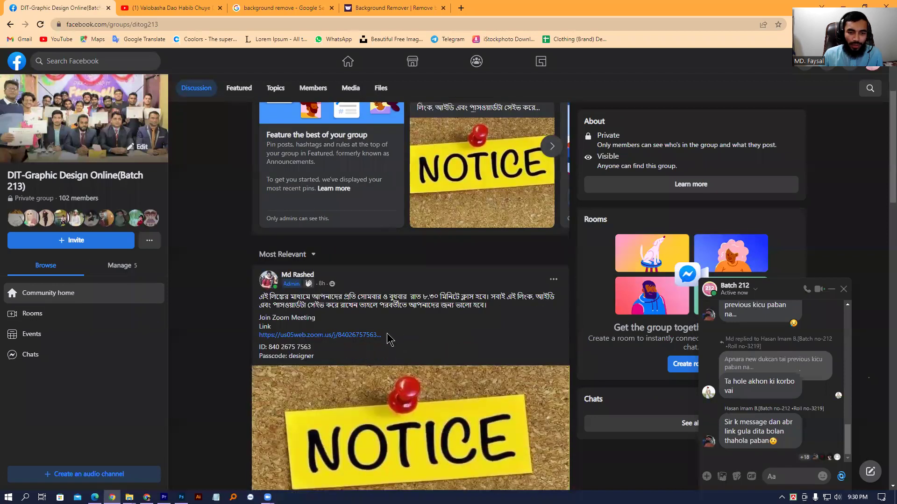
scroll(248, 229, "down", 5)
scroll(247, 229, "up", 2)
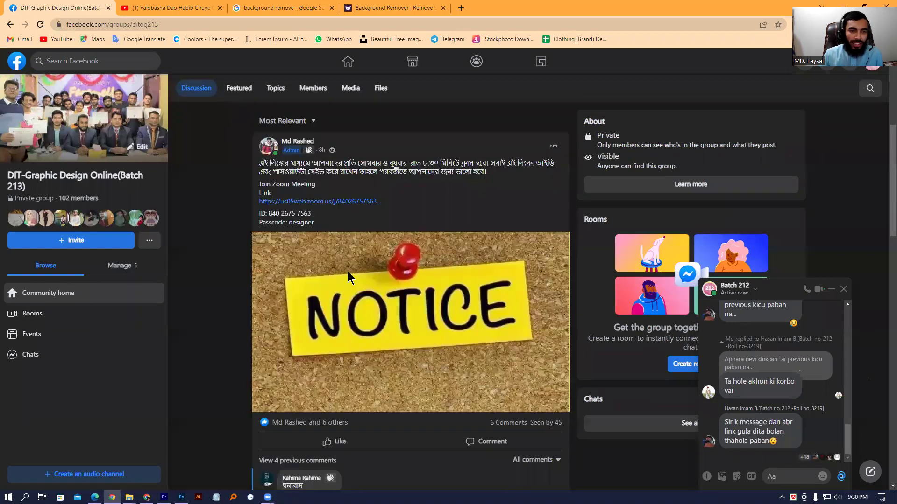
scroll(348, 271, "up", 2)
left_click_drag(411, 288, 241, 285)
Expand the next notice post, highlight its class days, then minimize Chrome
scroll(247, 286, "down", 5)
scroll(281, 290, "down", 5)
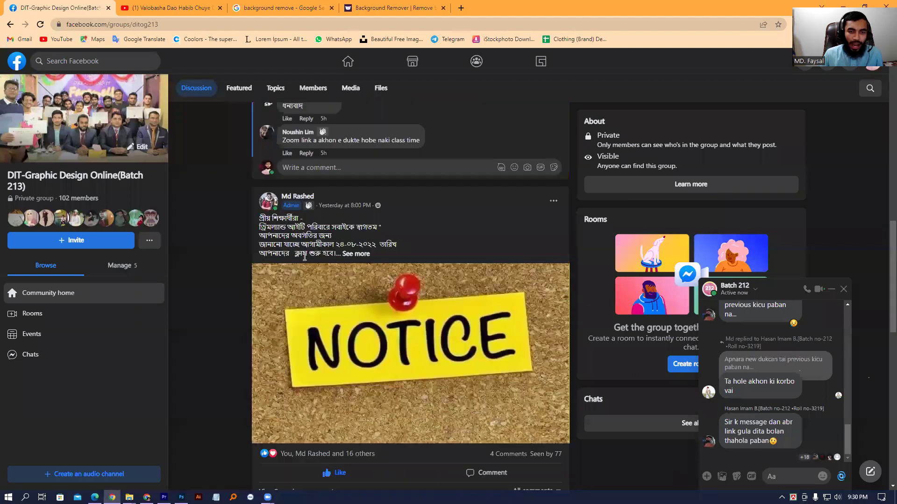
left_click(364, 257)
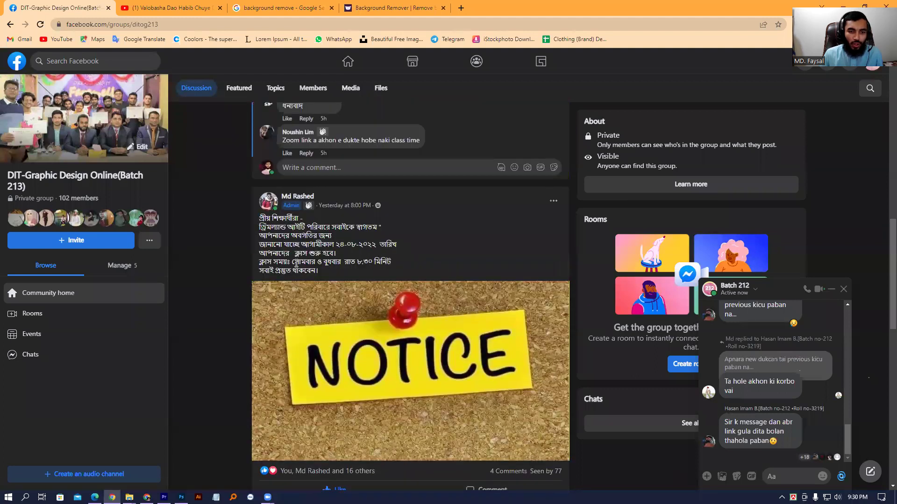
left_click_drag(291, 262, 344, 263)
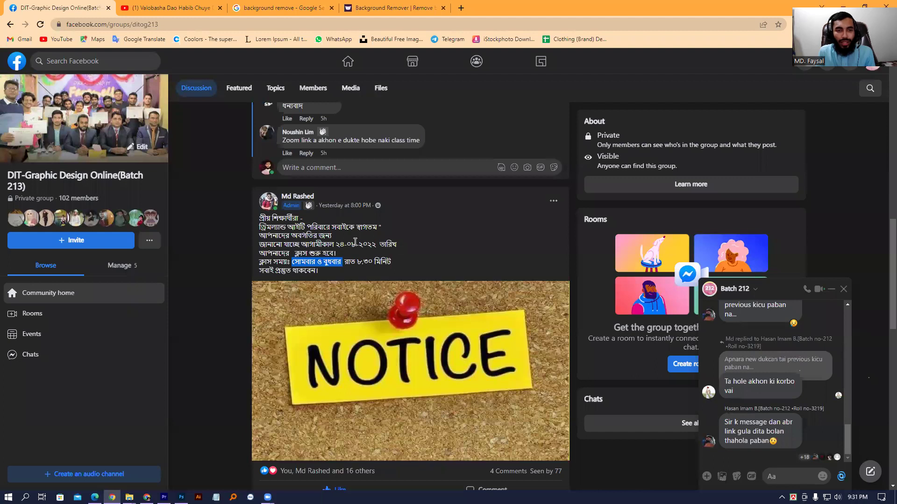
scroll(354, 252, "up", 5)
scroll(354, 247, "up", 5)
scroll(383, 285, "up", 3)
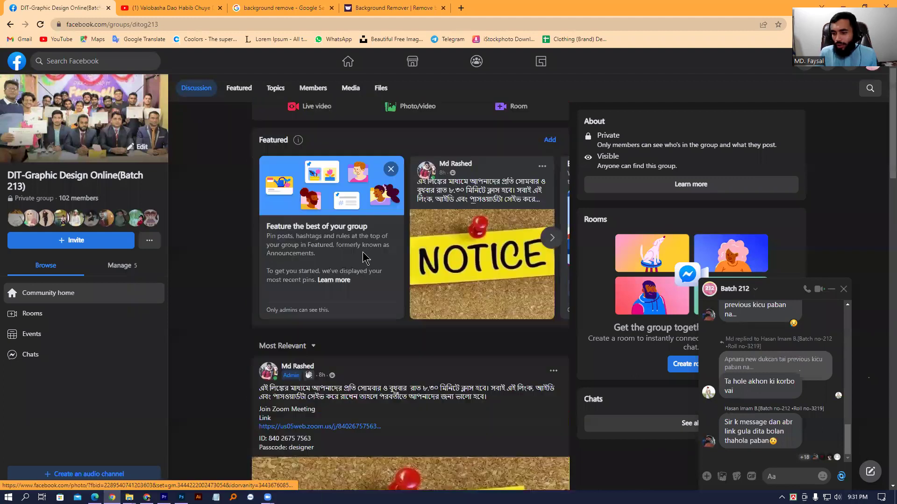
scroll(411, 327, "up", 2)
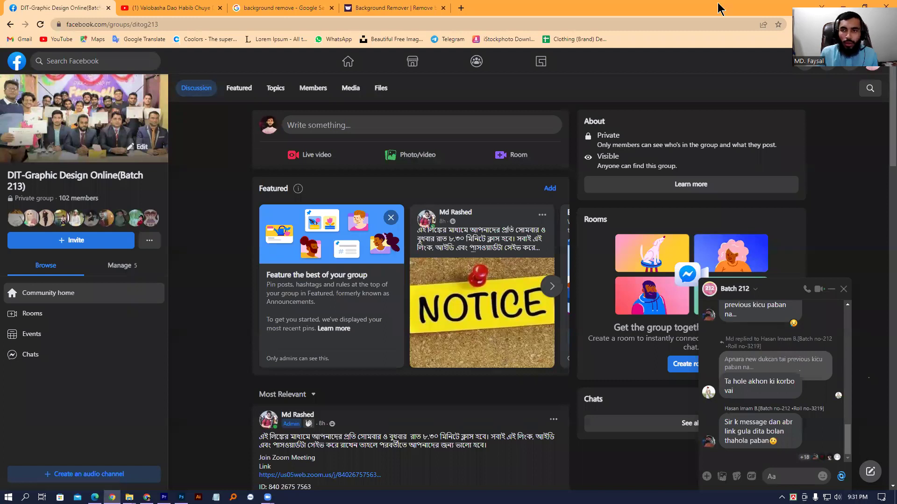
left_click(852, 6)
Scroll the PDF around the closing The End slide toward page 22
scroll(306, 238, "up", 6)
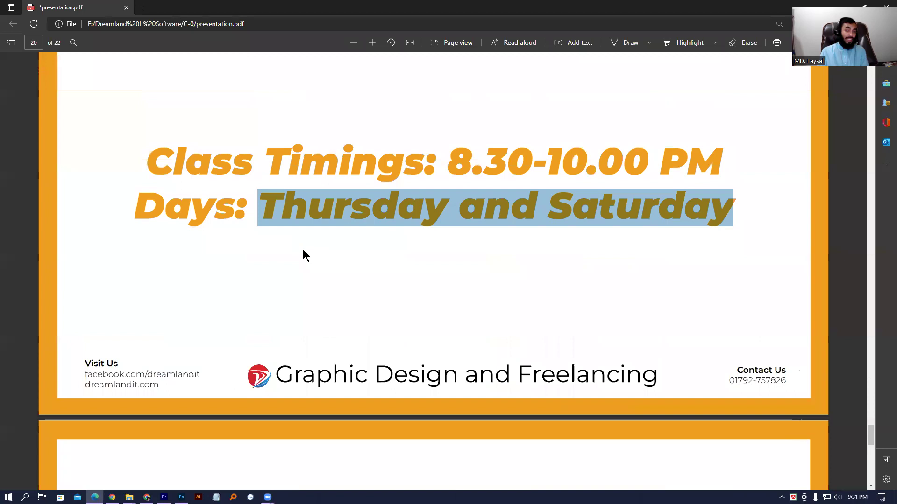
scroll(299, 262, "down", 8)
scroll(283, 302, "down", 3)
scroll(244, 212, "up", 3)
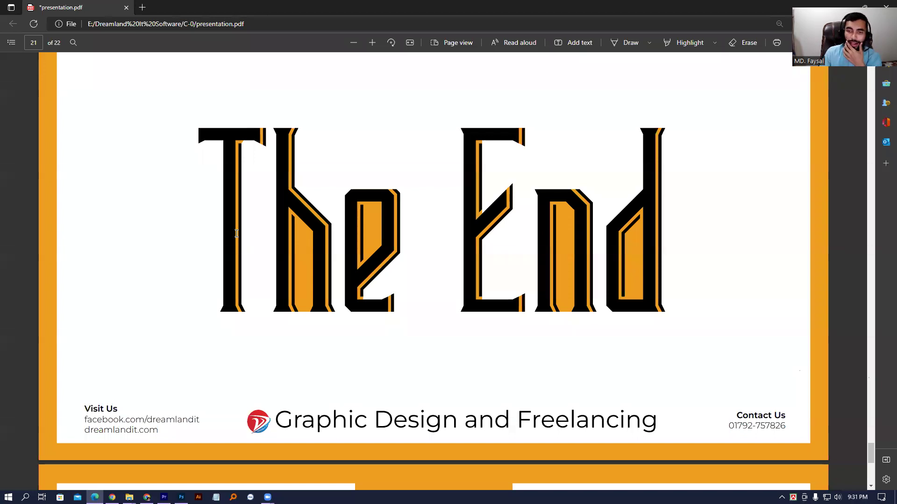
scroll(236, 234, "down", 5)
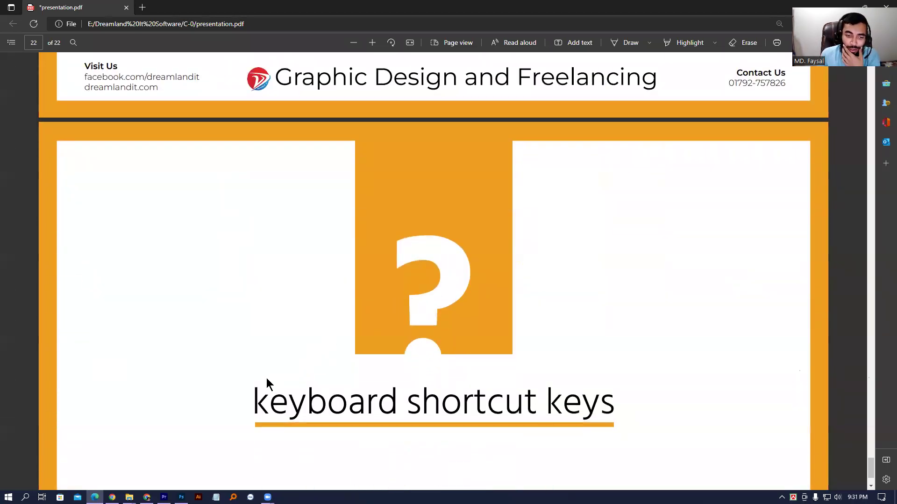
Highlight the keyboard shortcut keys heading, deselect it, and minimize the Edge window
left_click_drag(254, 400, 616, 412)
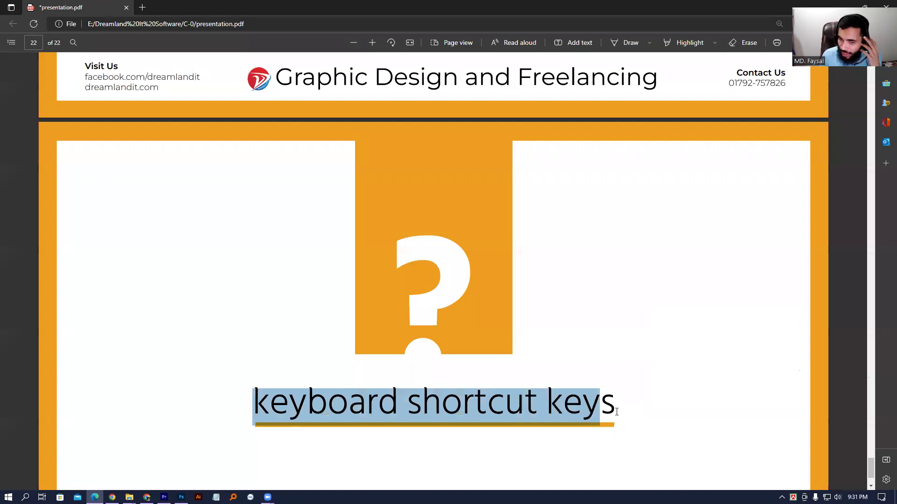
left_click(616, 412)
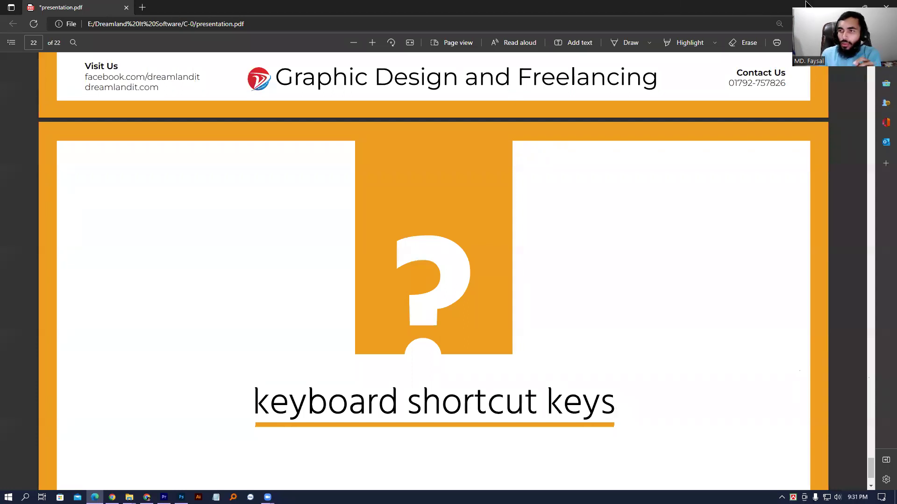
left_click(843, 7)
Bring Photoshop forward, deselect the Media layer, and create a new 1600×1200 px document
left_click(181, 497)
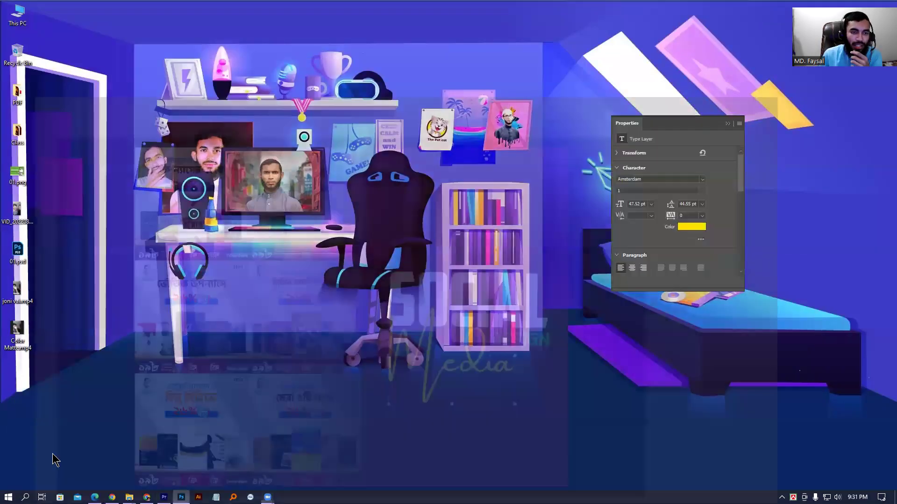
left_click(72, 110)
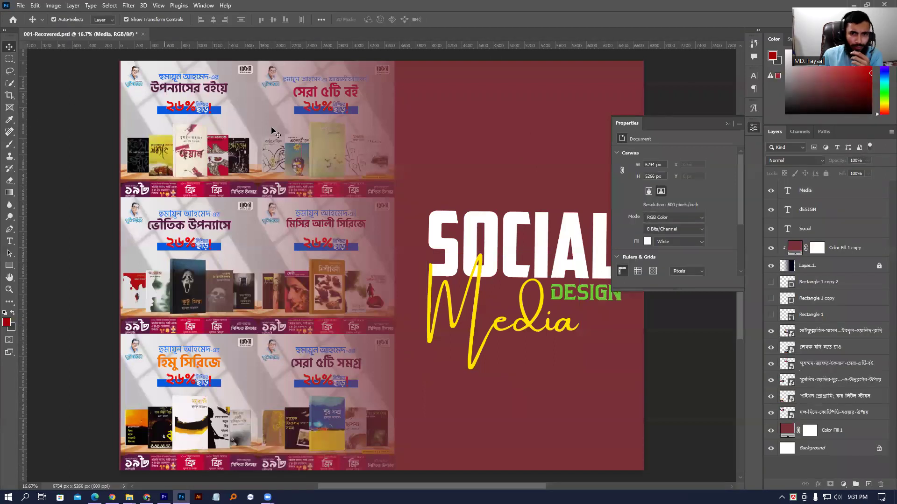
key("ctrl+n")
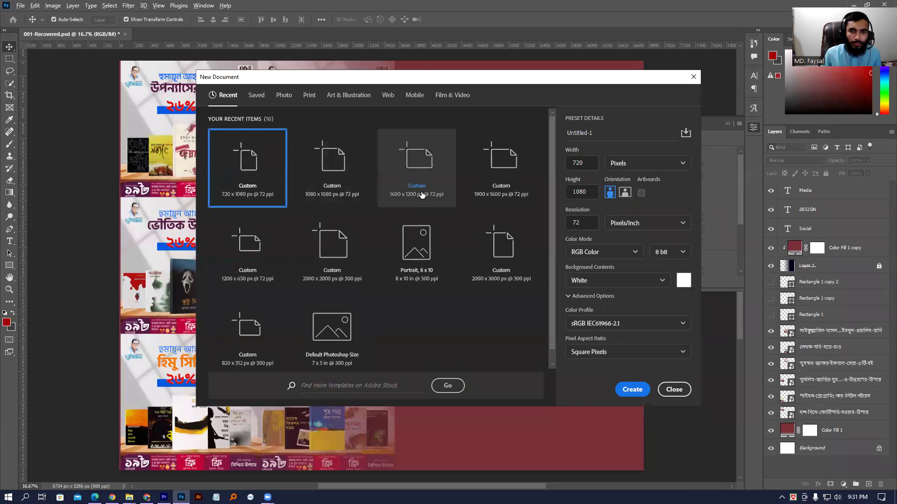
double_click(421, 194)
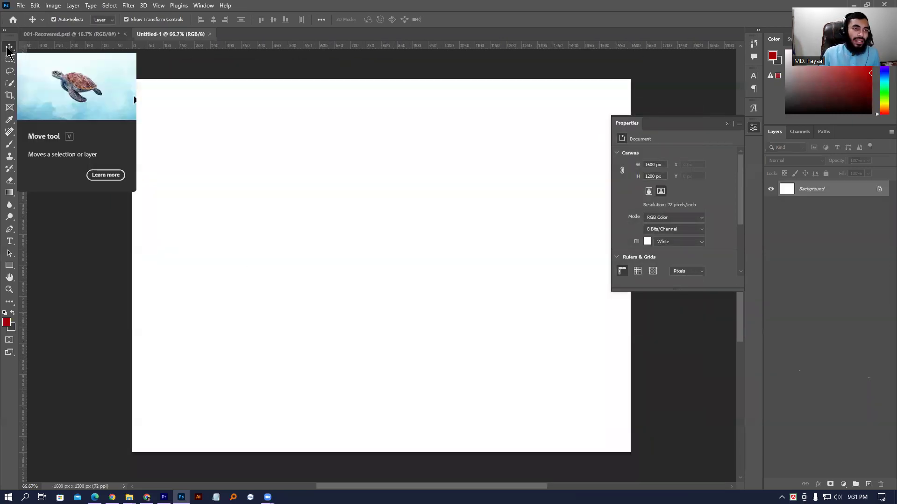
Switch back and forth between the Quick Selection and Move tools on the blank Untitled-1 canvas
left_click(10, 84)
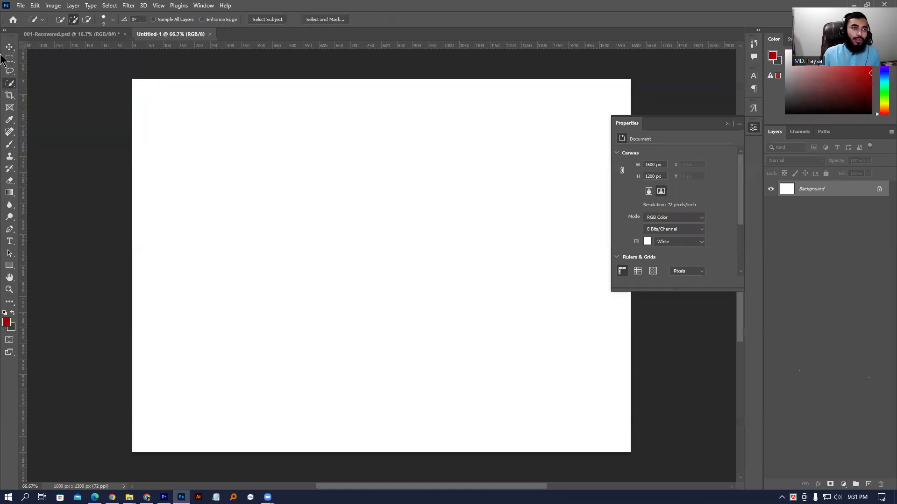
key("v")
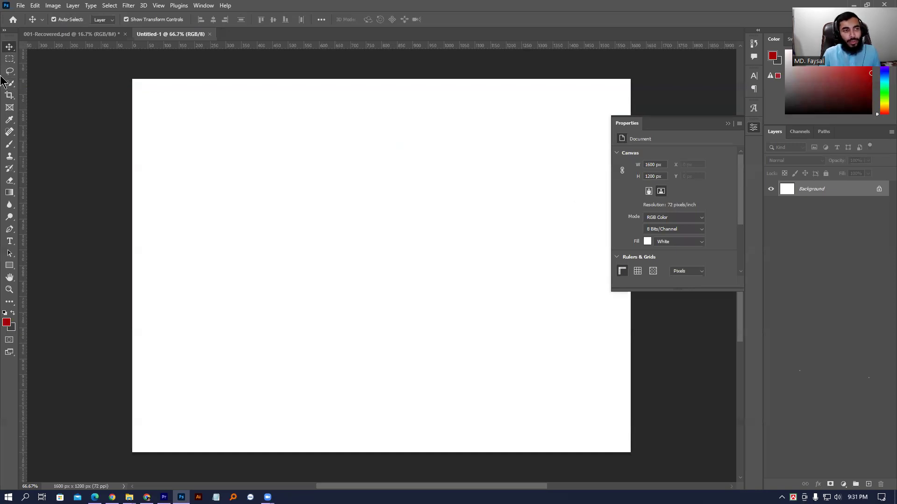
left_click(9, 84)
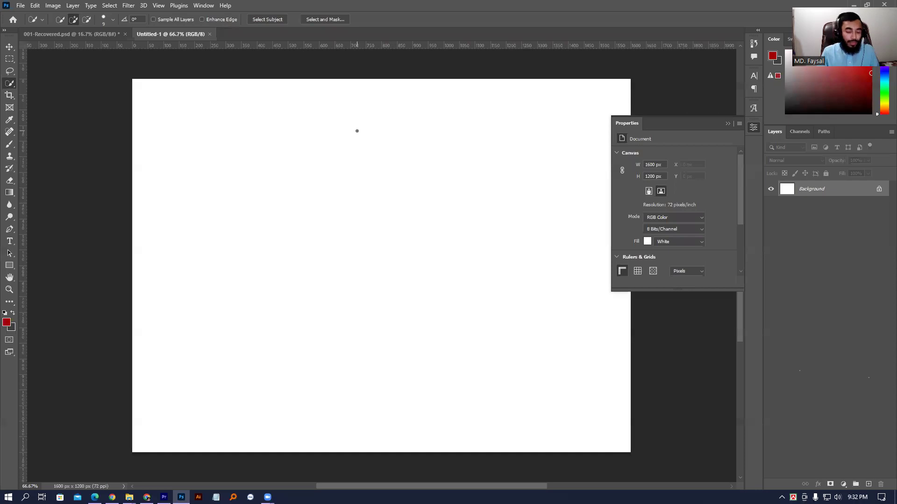
key("v")
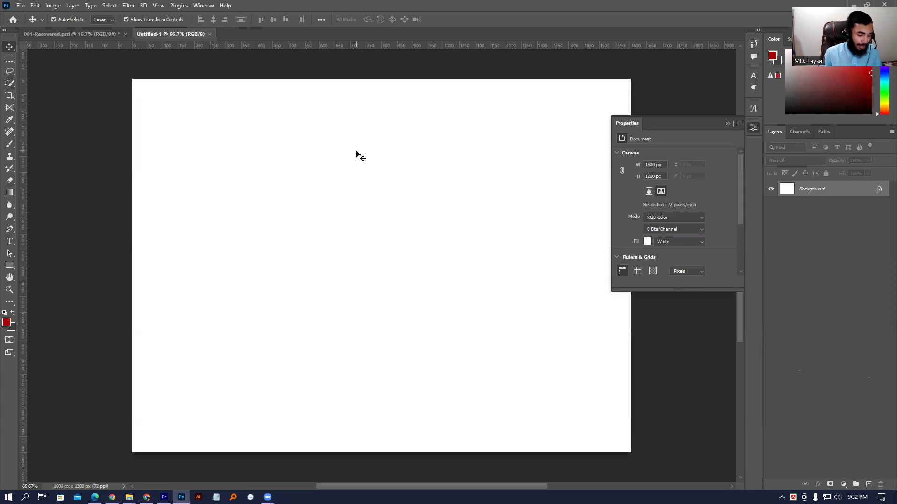
key("w")
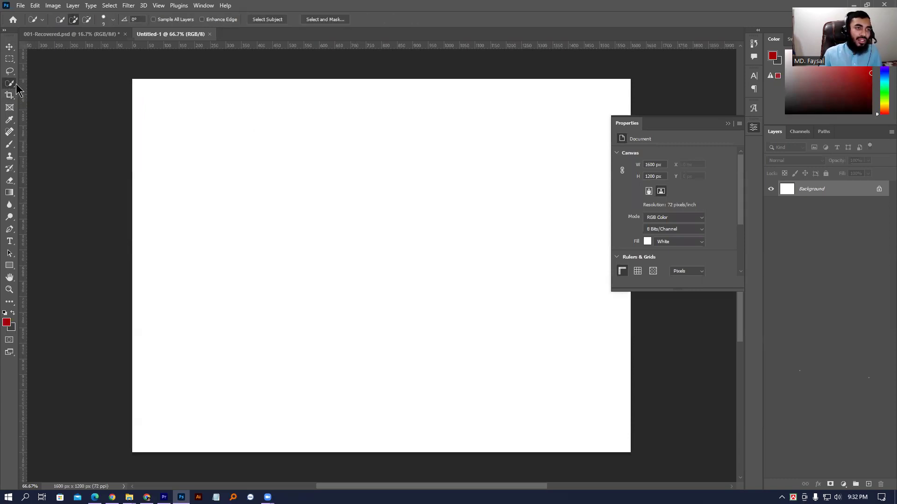
left_click(10, 146)
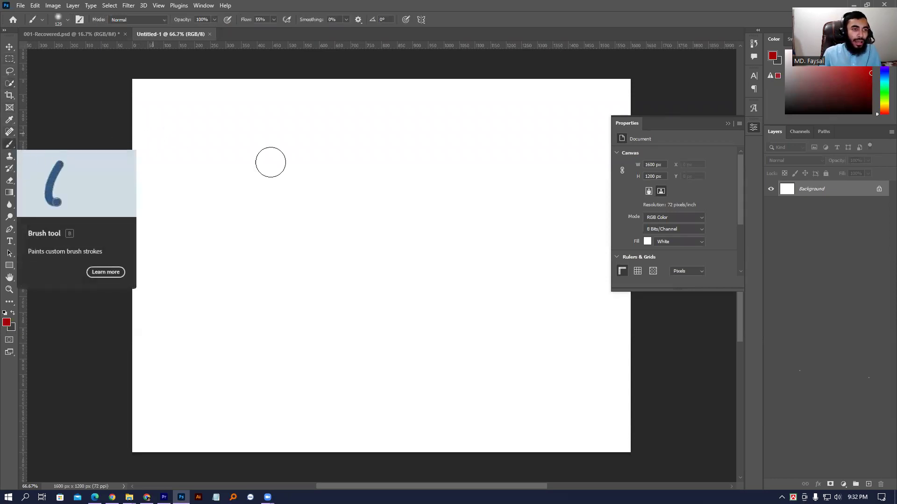
left_click_drag(290, 187, 398, 415)
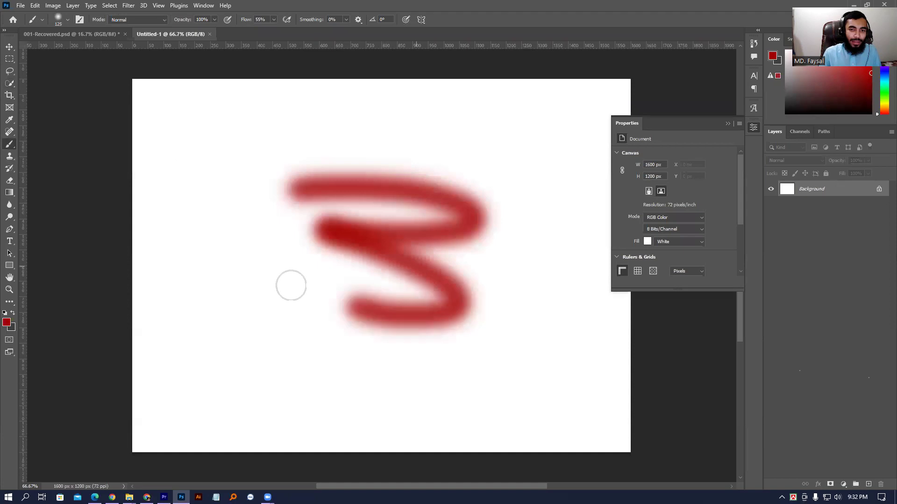
key("ctrl+z")
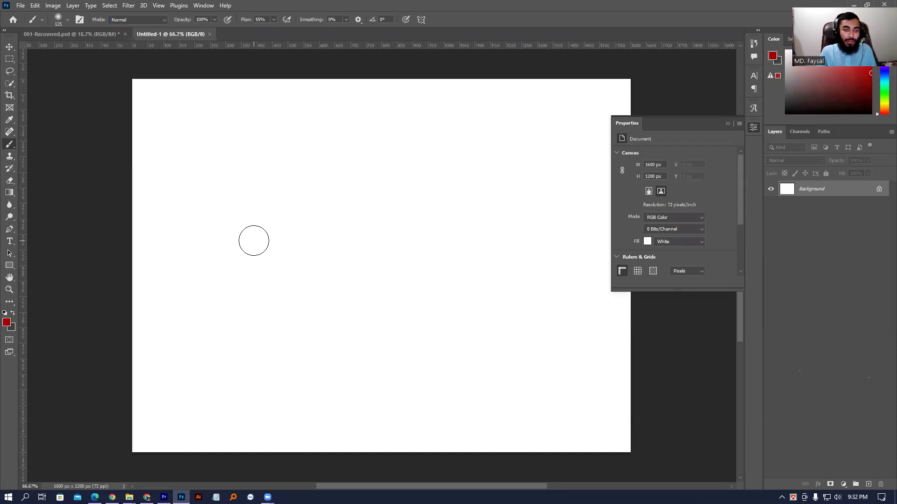
key("p")
left_click(212, 201)
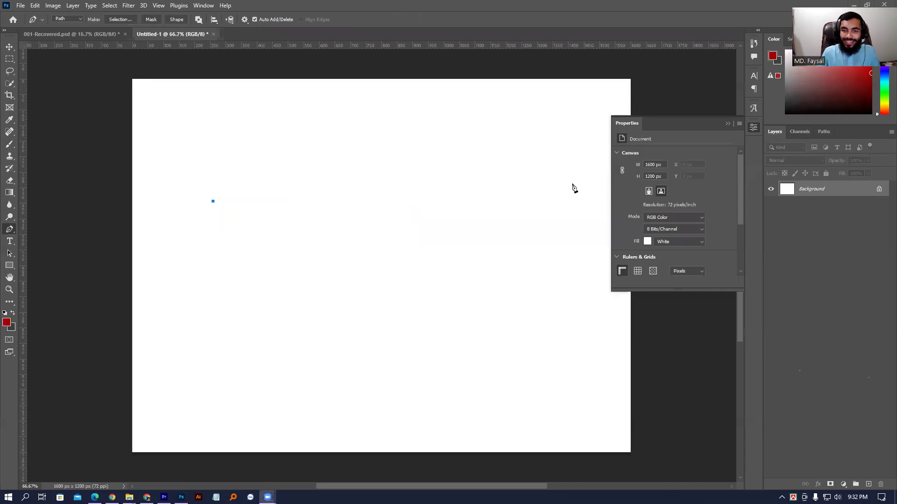
left_click_drag(413, 182, 496, 372)
left_click_drag(487, 228, 432, 404)
left_click(317, 330)
left_click_drag(191, 320, 164, 340)
left_click(306, 246)
left_click_drag(414, 234, 429, 249)
left_click_drag(434, 281, 399, 279)
key("ctrl+z")
key("ctrl+z")
key("ctrl+z")
key("ctrl+z")
key("ctrl+z")
key("ctrl+z")
key("ctrl+z")
left_click_drag(575, 224, 581, 238)
mouse_move(230, 150)
left_mouse_down()
mouse_move(195, 255)
mouse_move(204, 256)
left_mouse_up()
left_click_drag(314, 271, 450, 286)
mouse_move(499, 245)
left_mouse_down()
mouse_move(540, 198)
mouse_move(539, 176)
left_mouse_up()
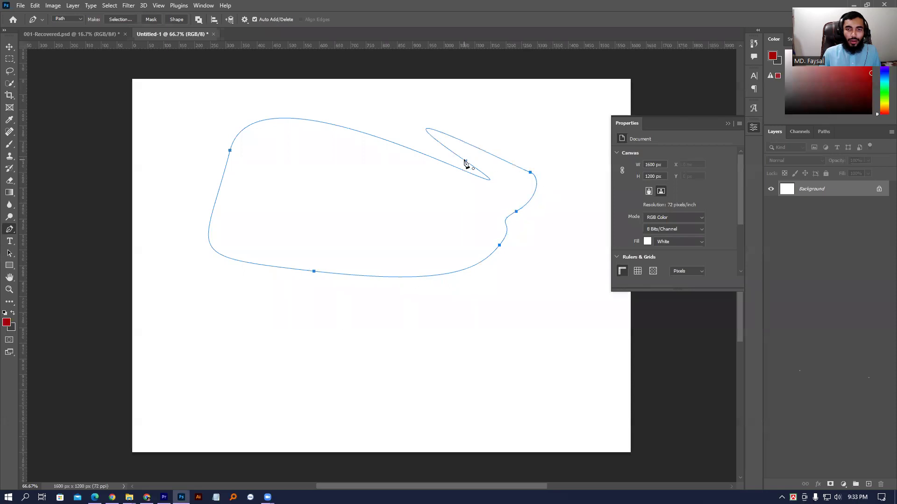
key("ctrl+z")
key("ctrl+z")
key("ctrl+z")
key("ctrl+z")
key("ctrl+z")
key("ctrl+z")
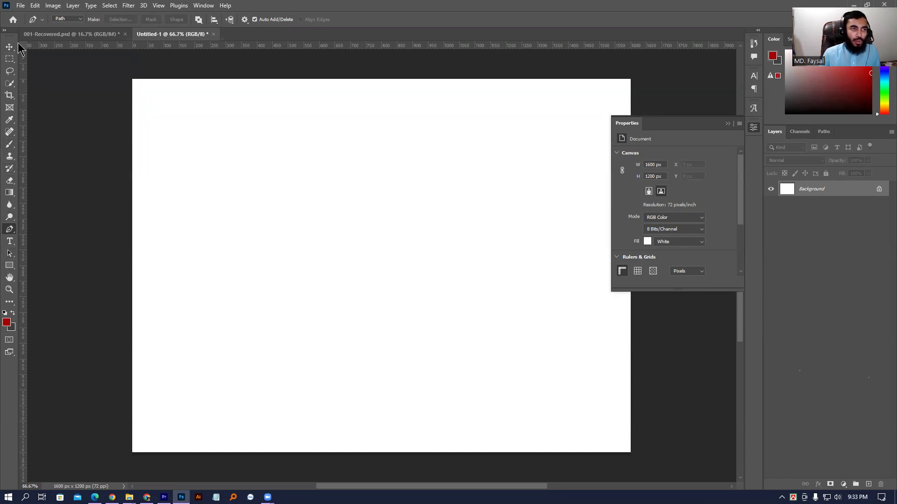
key("v")
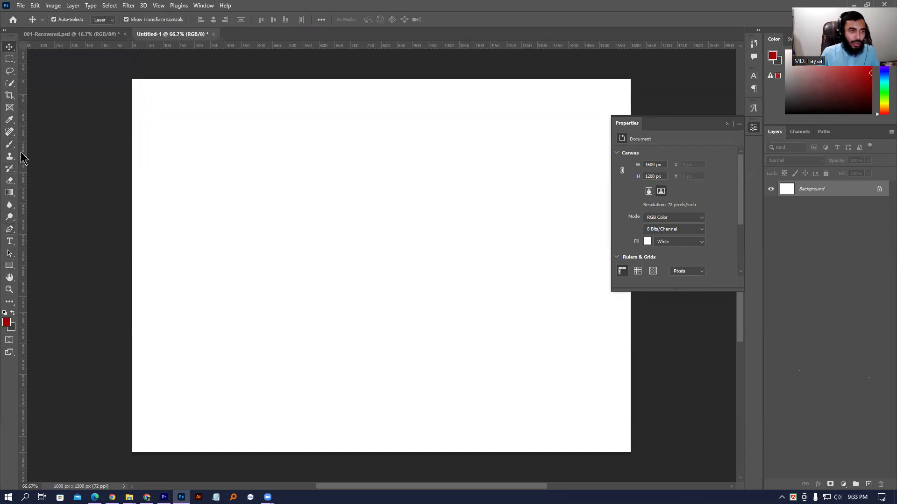
left_click_drag(257, 134, 291, 185)
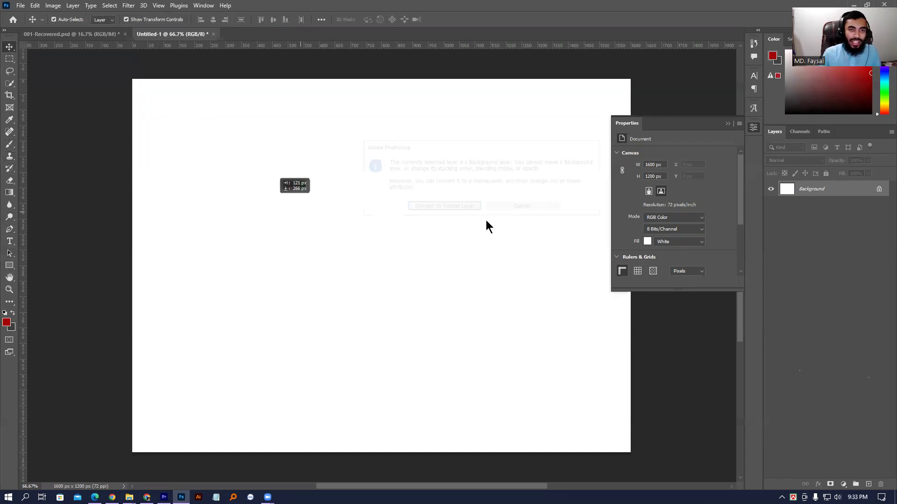
left_click(512, 208)
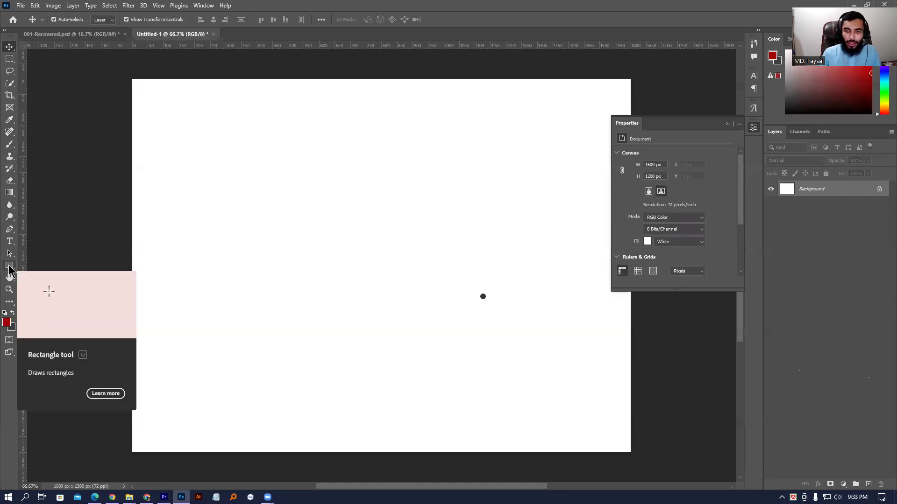
left_click_drag(461, 276, 510, 330)
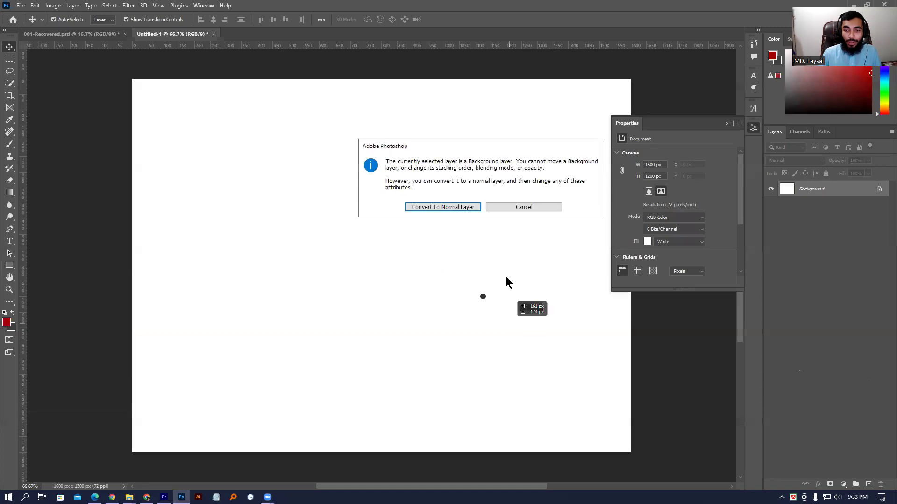
left_click(532, 206)
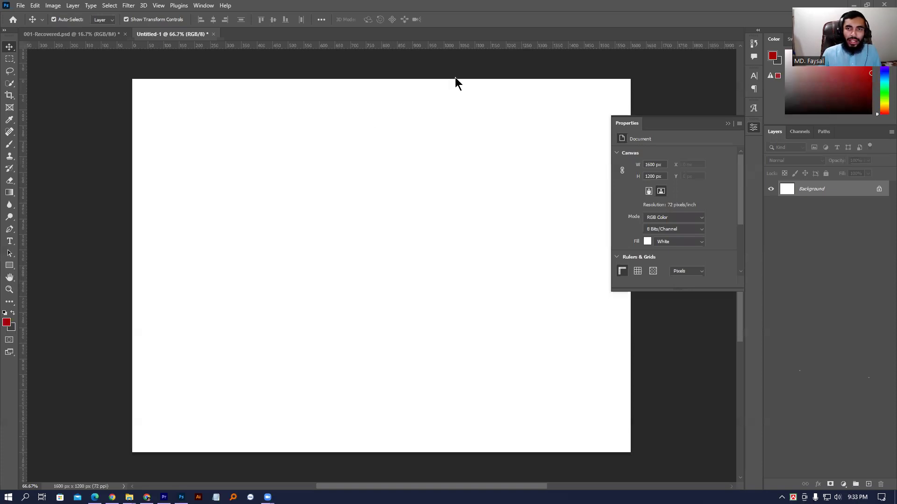
left_click_drag(374, 245, 496, 276)
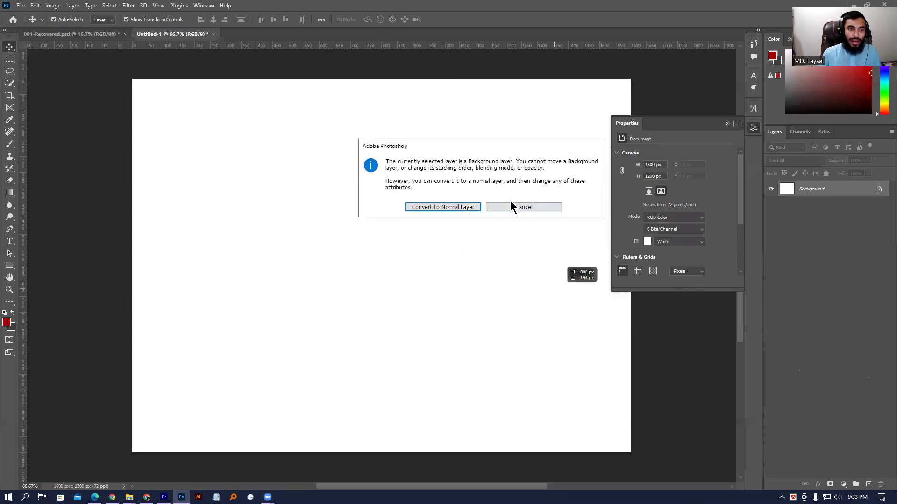
left_click(511, 203)
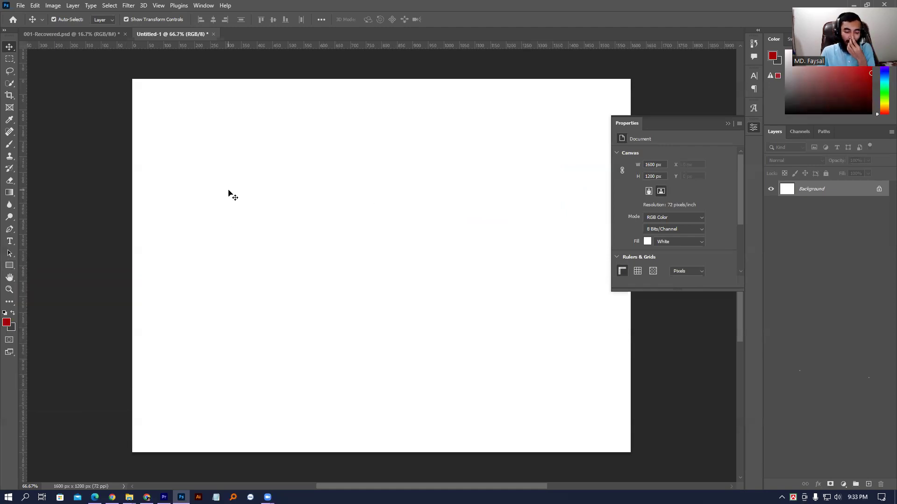
left_click(9, 265)
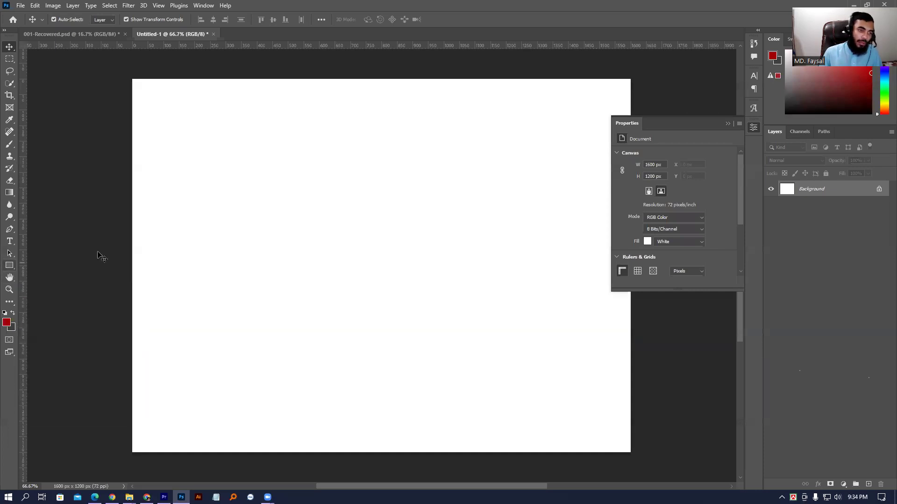
Draw a red rectangle across the upper canvas, remove it, then minimize Photoshop to the desktop
left_click_drag(283, 125, 599, 258)
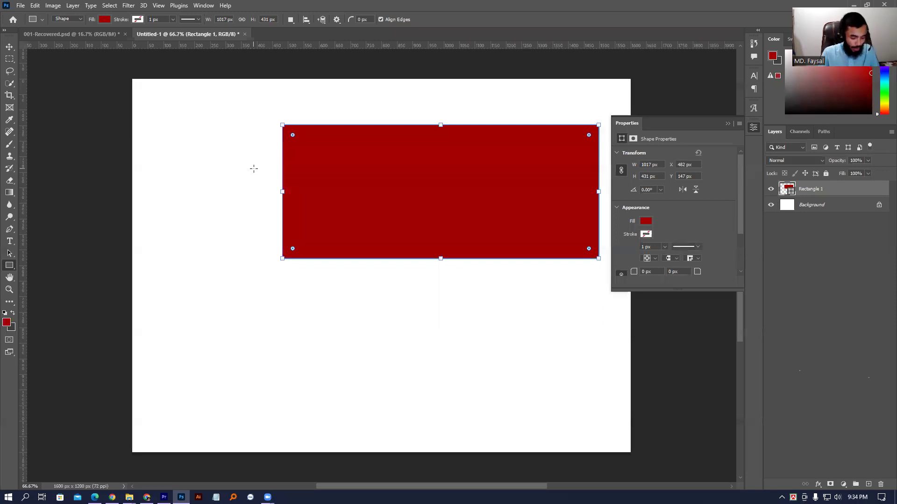
key("v")
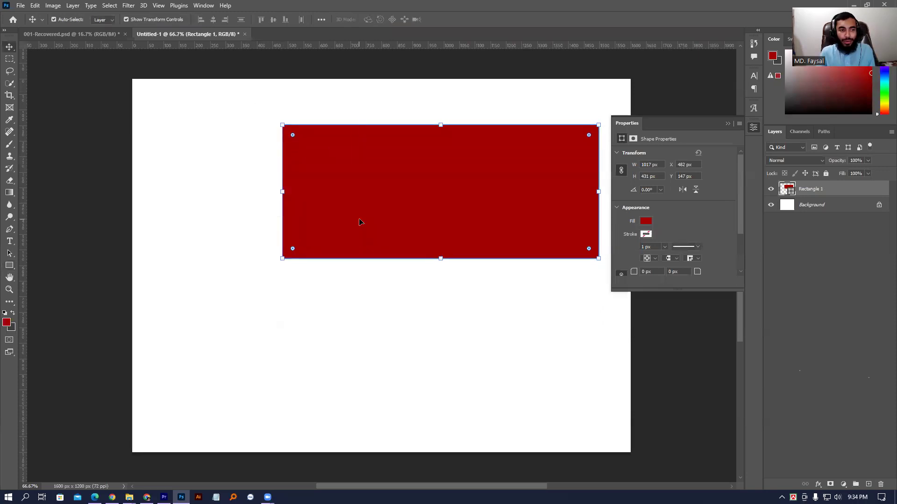
key("Delete")
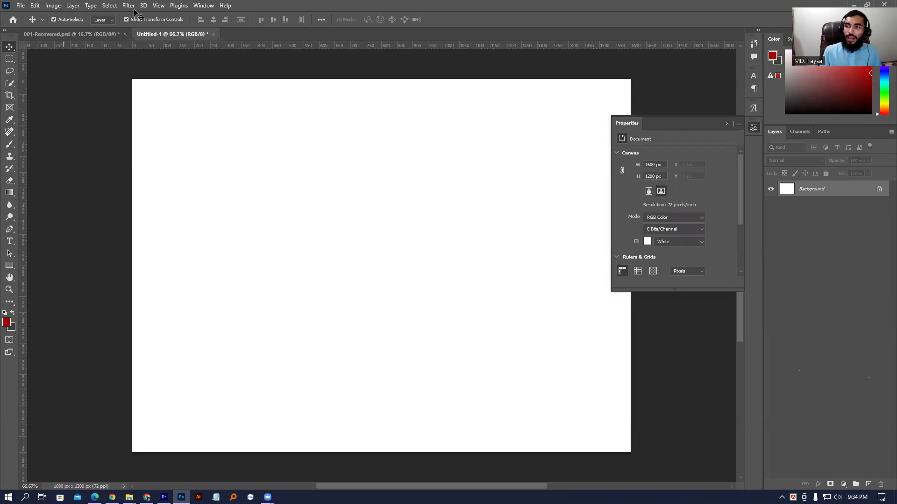
left_click(855, 4)
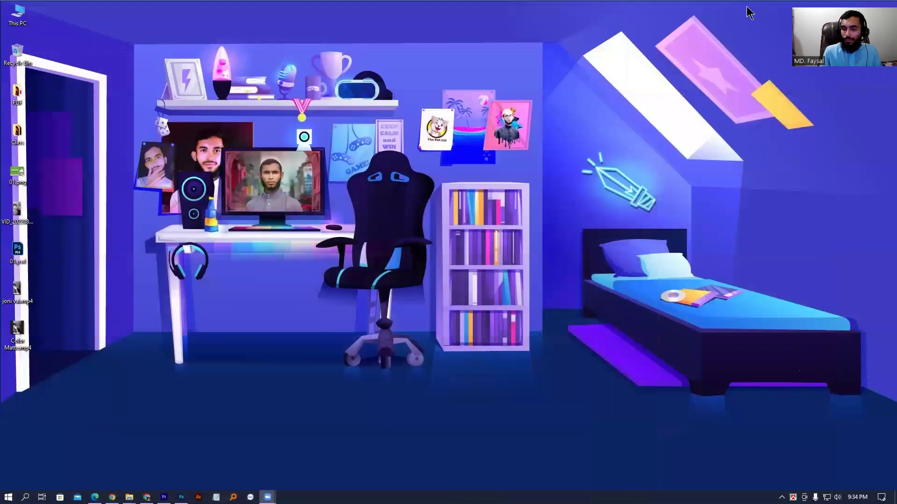
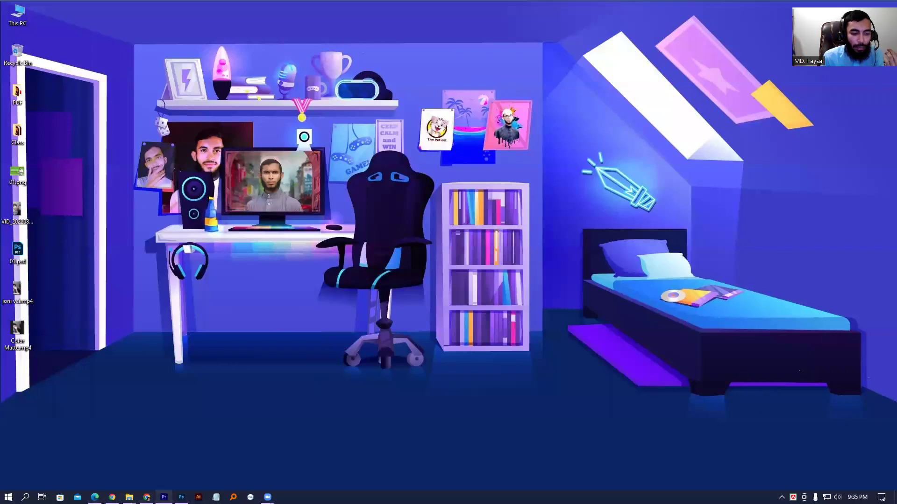
Minimize Chrome and restore it from the taskbar, showing the Batch 213 Facebook group page
left_click(147, 497)
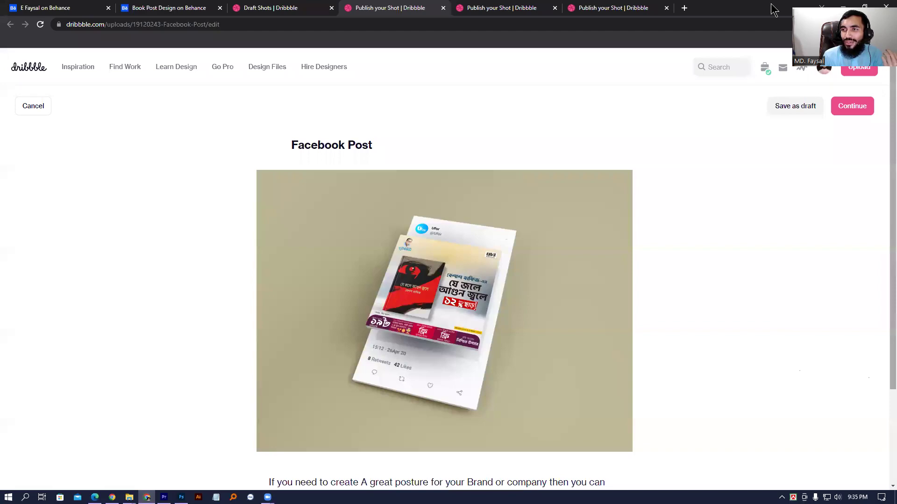
left_click(843, 8)
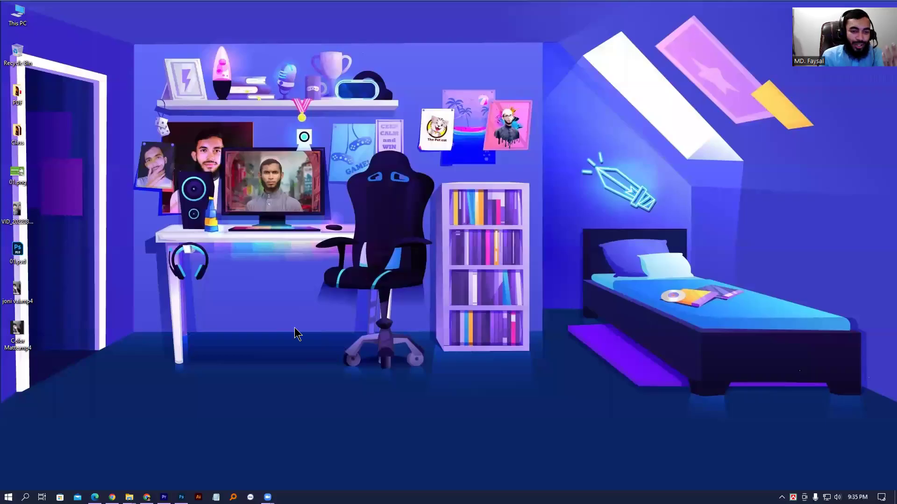
mouse_move(164, 497)
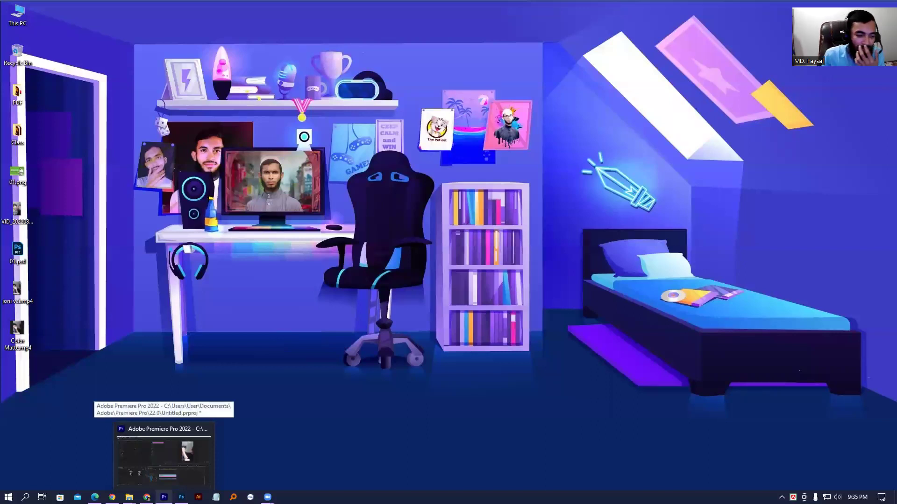
left_click(112, 497)
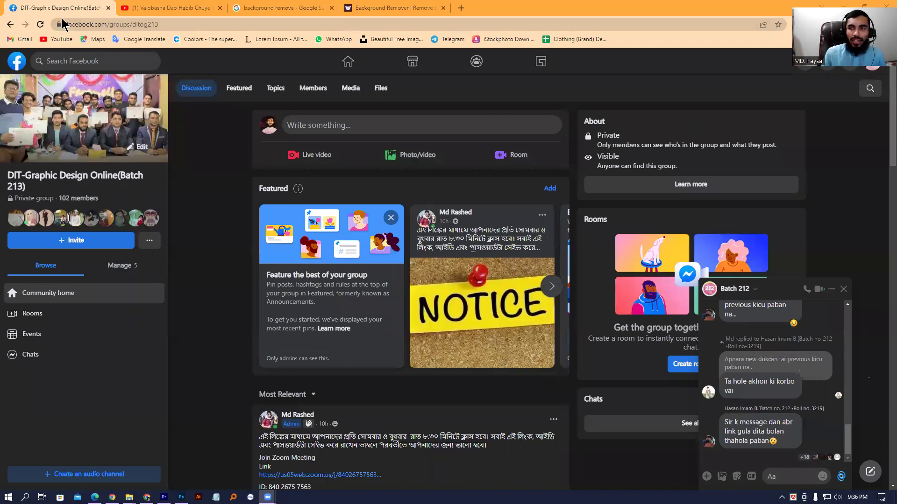
Go to your own profile page through the avatar's account menu
left_click_drag(824, 47, 825, 74)
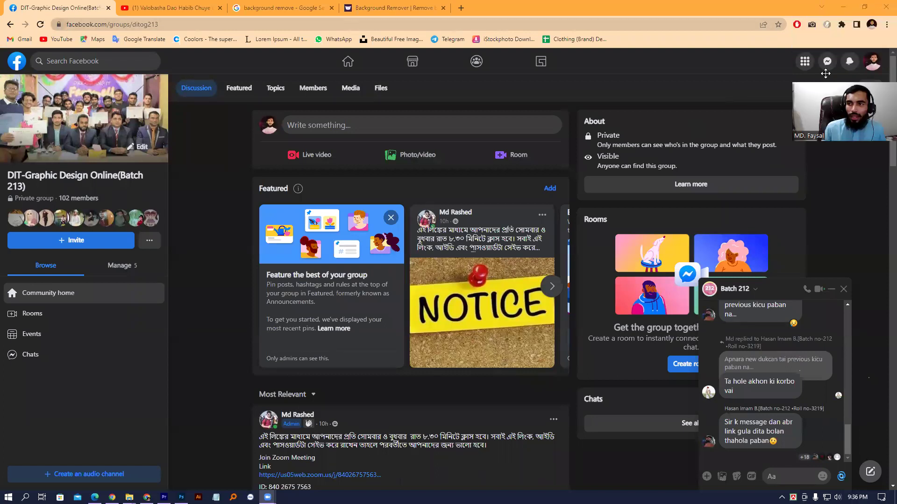
left_click(871, 61)
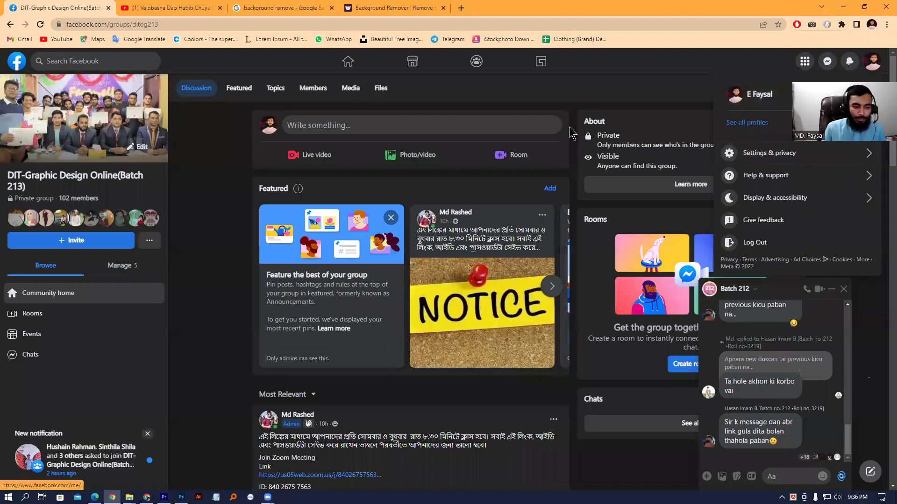
left_click(229, 134)
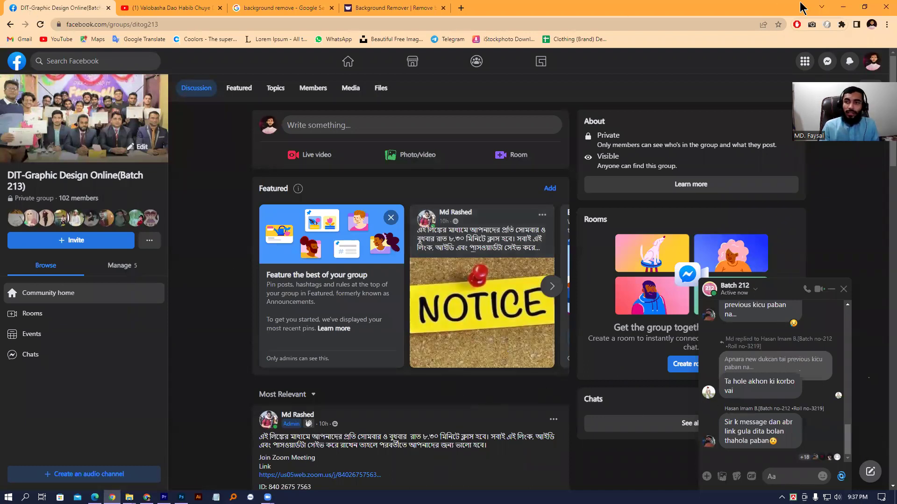
left_click(871, 61)
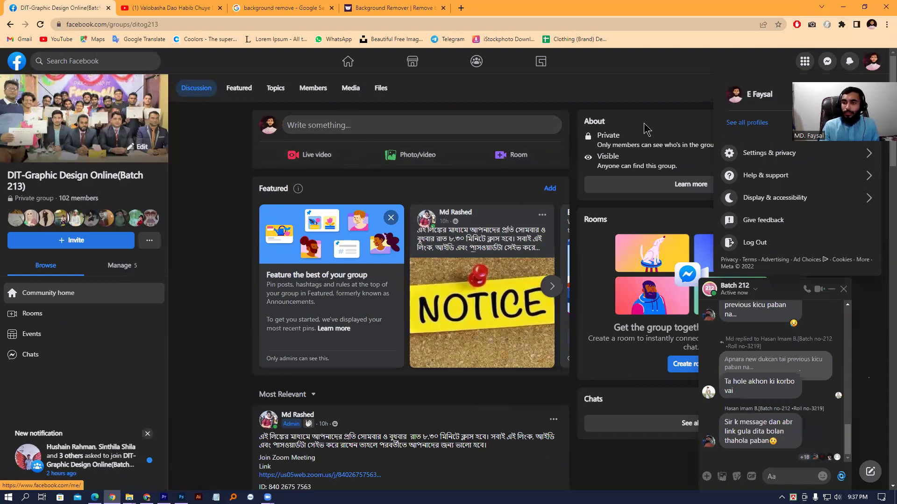
left_click(757, 95)
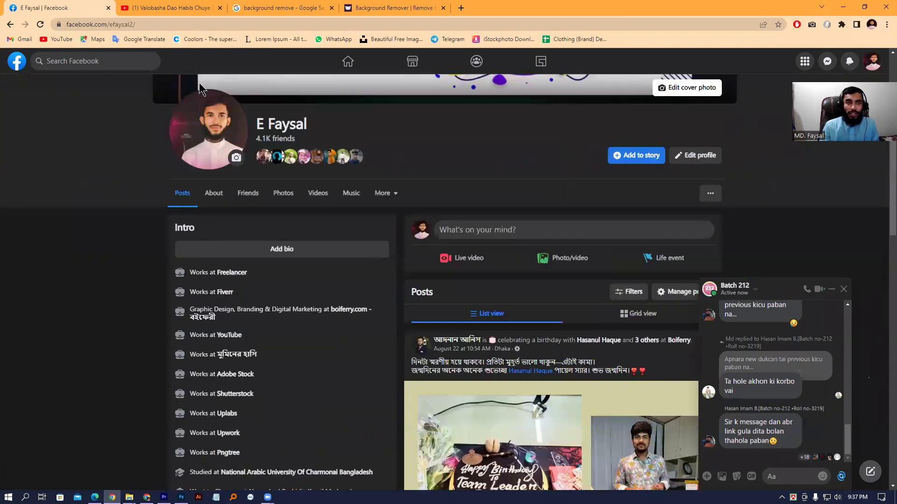
Paste the group's member-requests URL into the address bar and load it
left_click(146, 24)
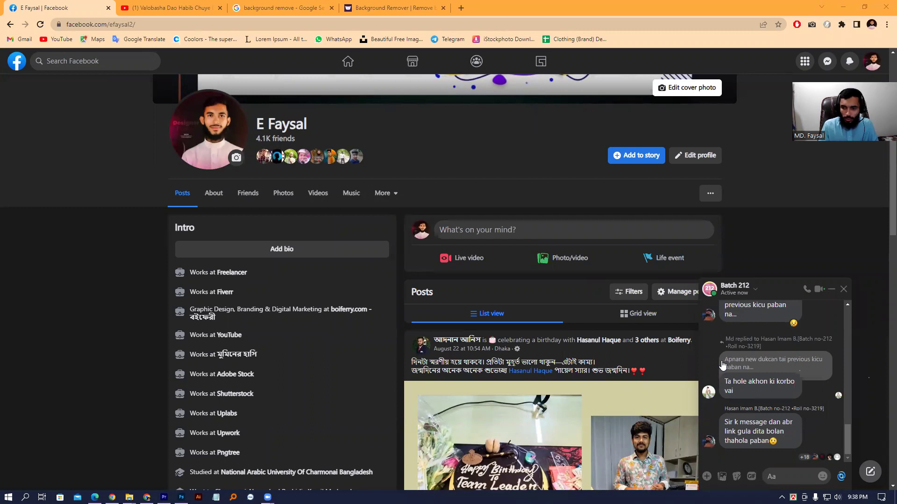
left_click(132, 25)
type("facebook.com/groups/ditog212/member-requests")
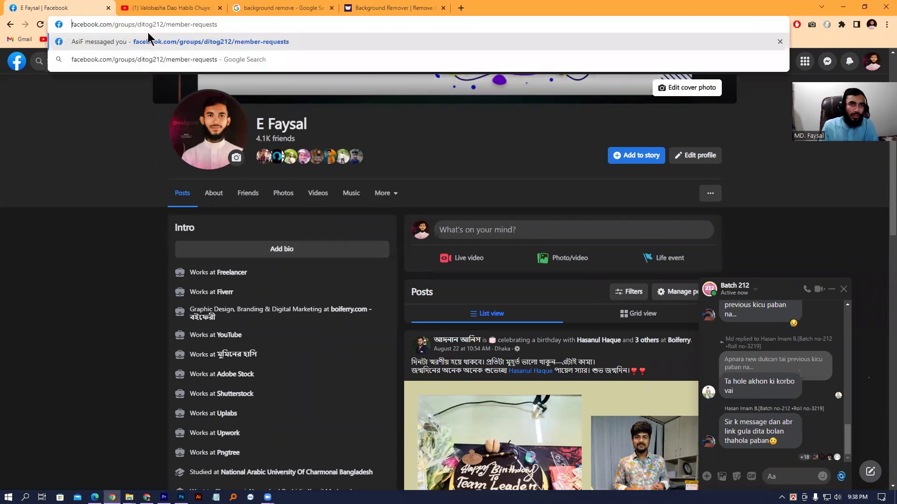
key("Return")
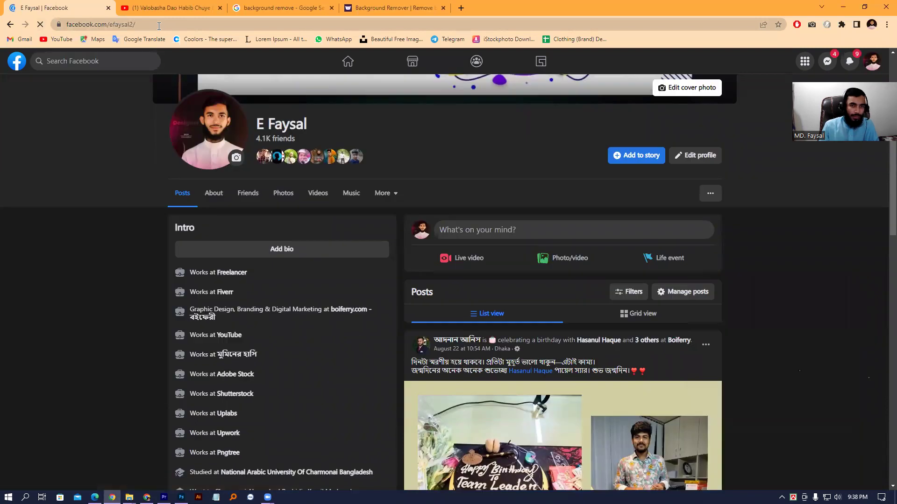
Minimize the Batch 212 chat window to uncover the profile's posts
left_click(159, 24)
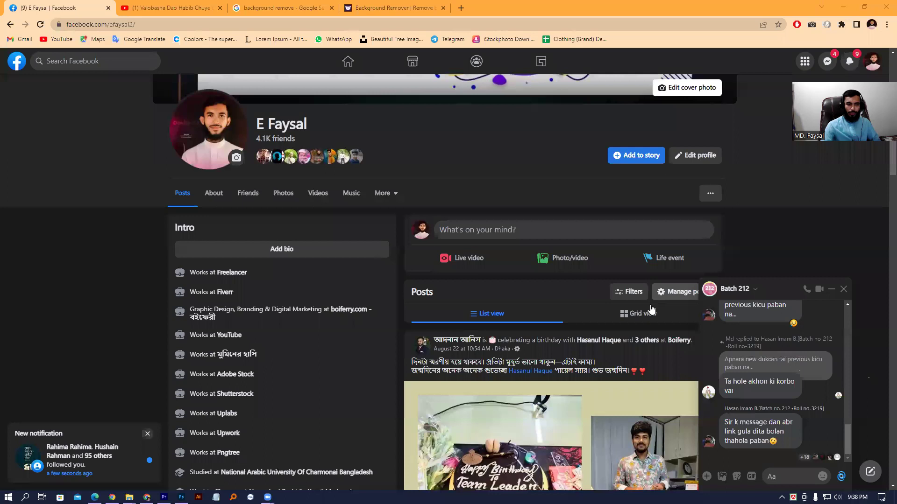
left_click(831, 289)
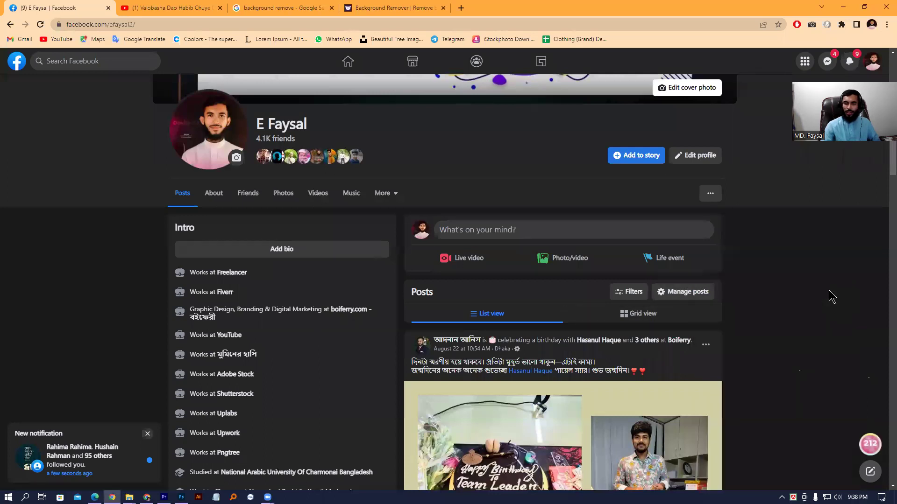